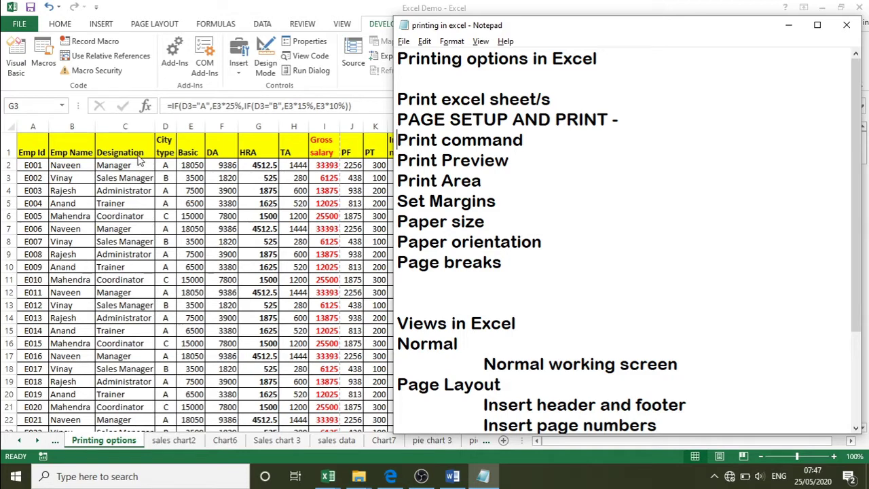
# Switch to the Excel Demo workbook and open the print preview of the Printing options sheet
pyautogui.hotkey('alt', 'Tab')
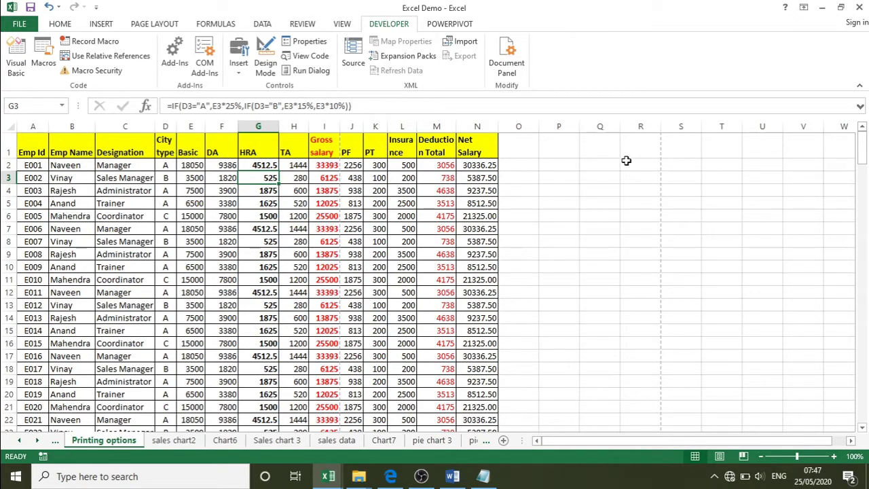
pyautogui.moveTo(861, 141)
pyautogui.mouseDown()
pyautogui.moveTo(842, 271)
pyautogui.moveTo(843, 340)
pyautogui.moveTo(857, 366)
pyautogui.moveTo(846, 391)
pyautogui.moveTo(856, 424)
pyautogui.moveTo(860, 144)
pyautogui.mouseUp()
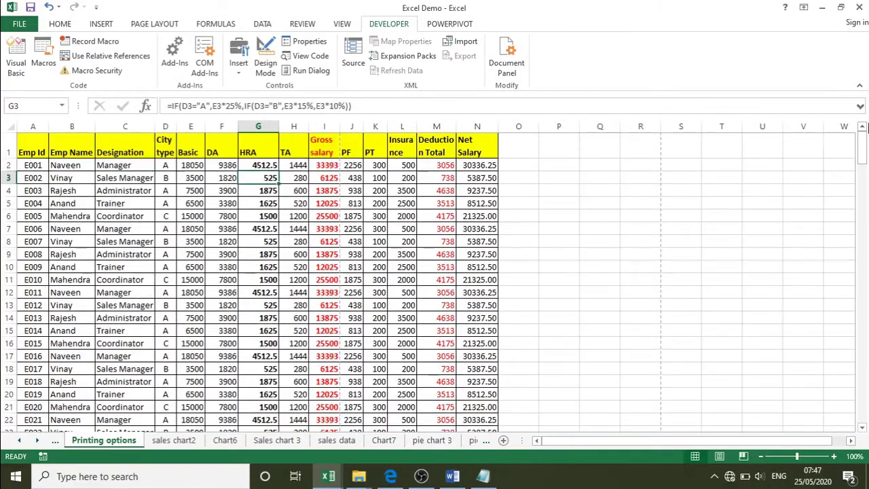
pyautogui.click(27, 139)
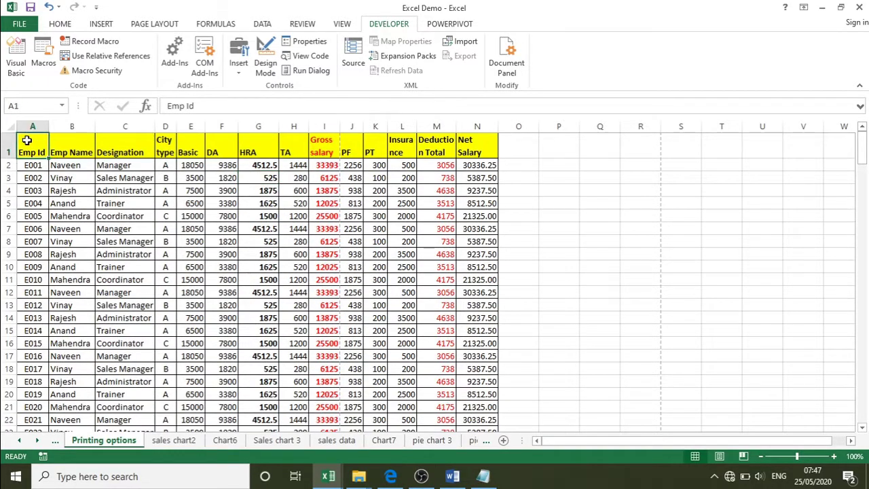
pyautogui.click(19, 26)
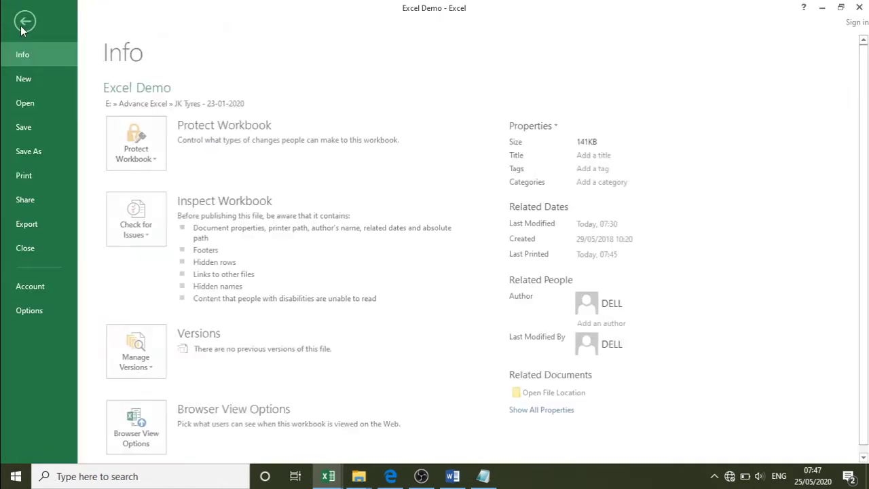
pyautogui.click(26, 175)
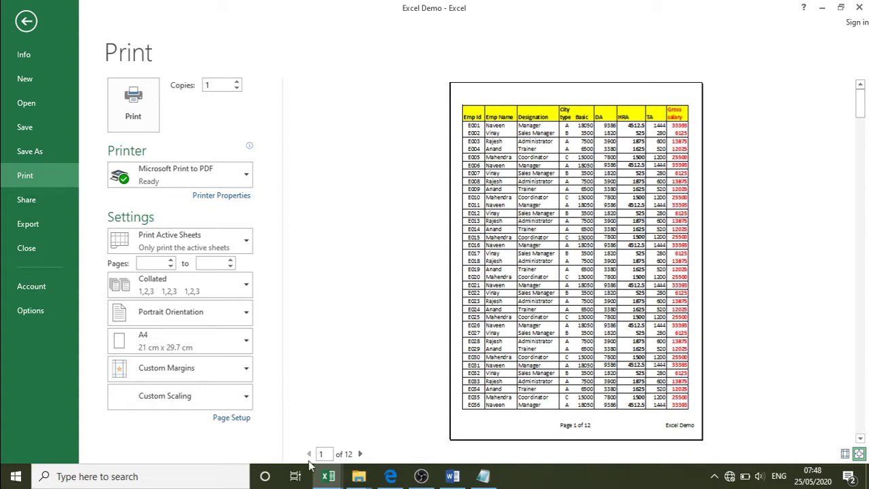
# Toggle the margin guides in the print preview on and off, at both full-page and enlarged zoom
pyautogui.click(845, 454)
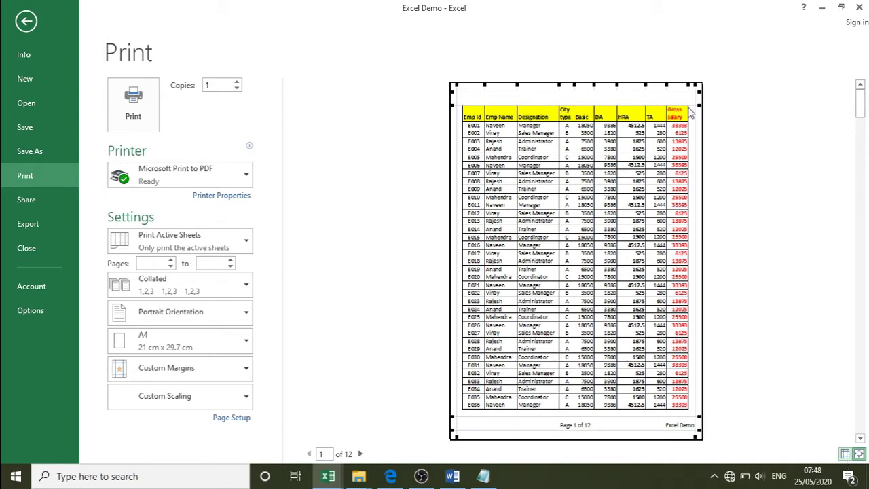
pyautogui.click(844, 455)
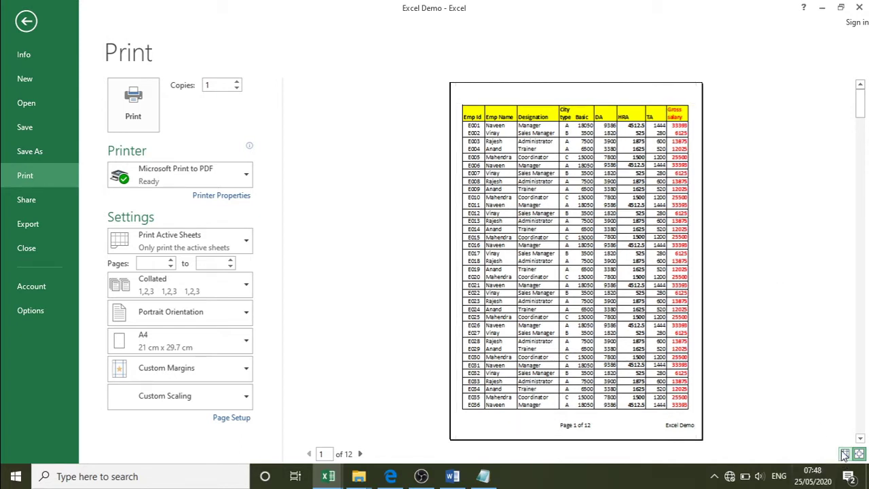
pyautogui.click(860, 454)
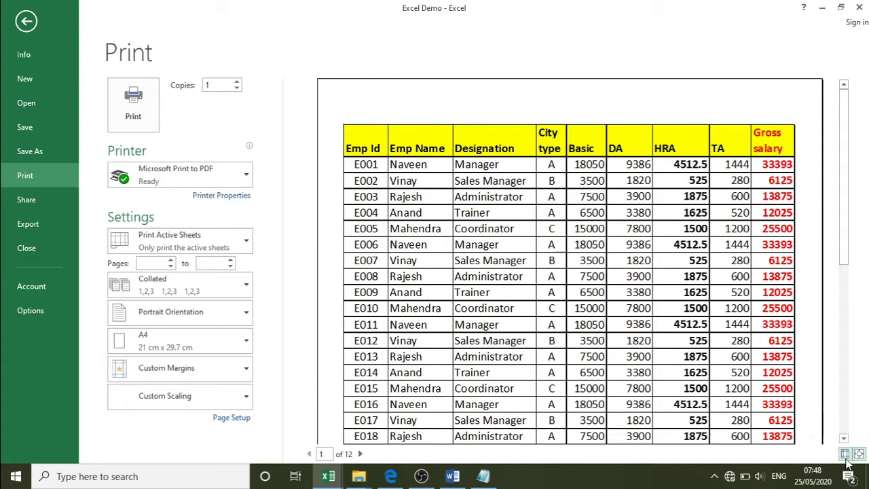
pyautogui.click(846, 455)
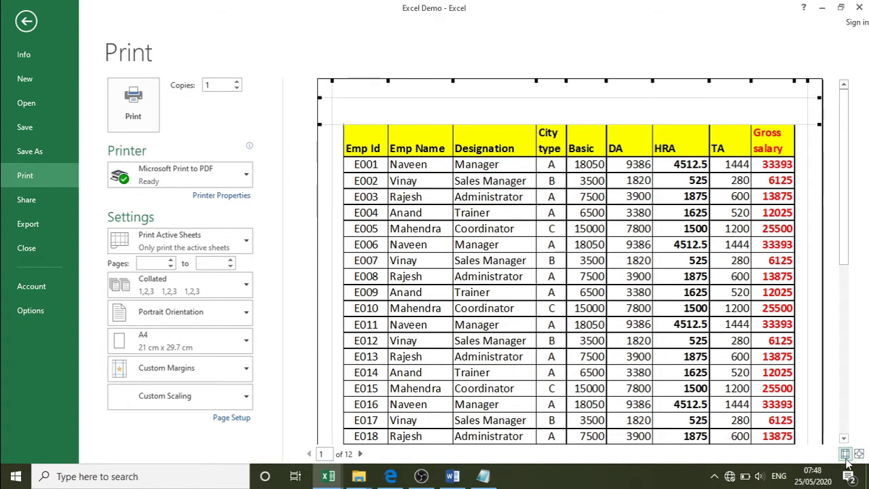
pyautogui.click(846, 455)
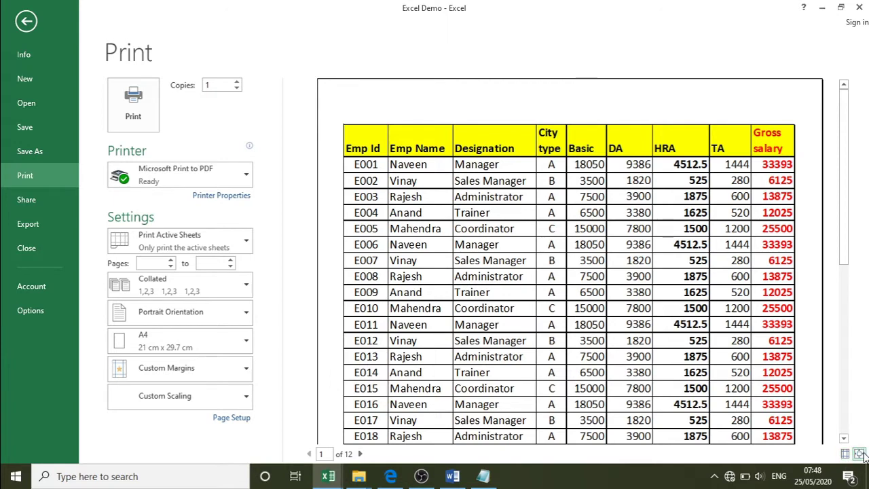
pyautogui.click(860, 454)
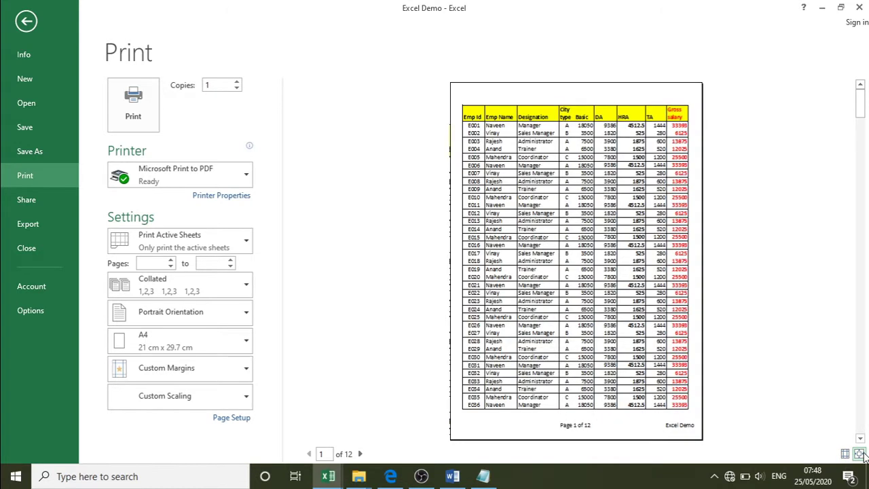
# Browse the print preview forward to page 5 and back to page 1, closing the preview when finished
pyautogui.click(361, 454)
pyautogui.click(361, 453)
pyautogui.click(360, 453)
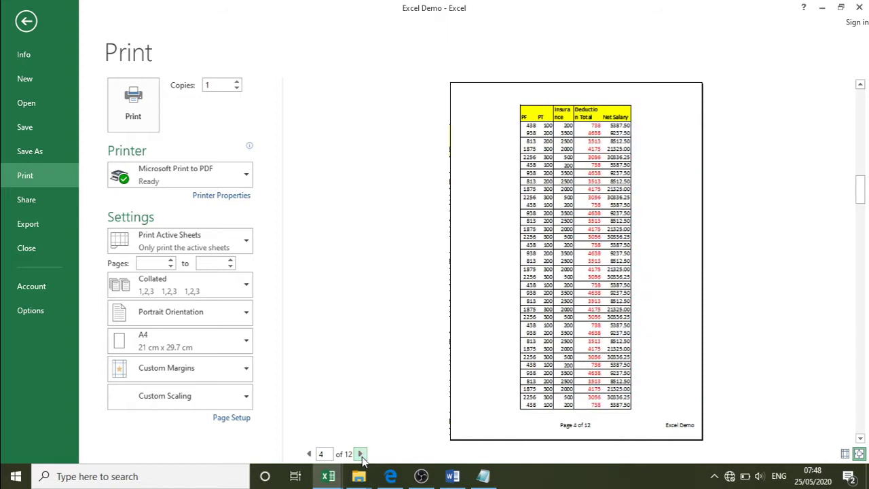
pyautogui.click(361, 453)
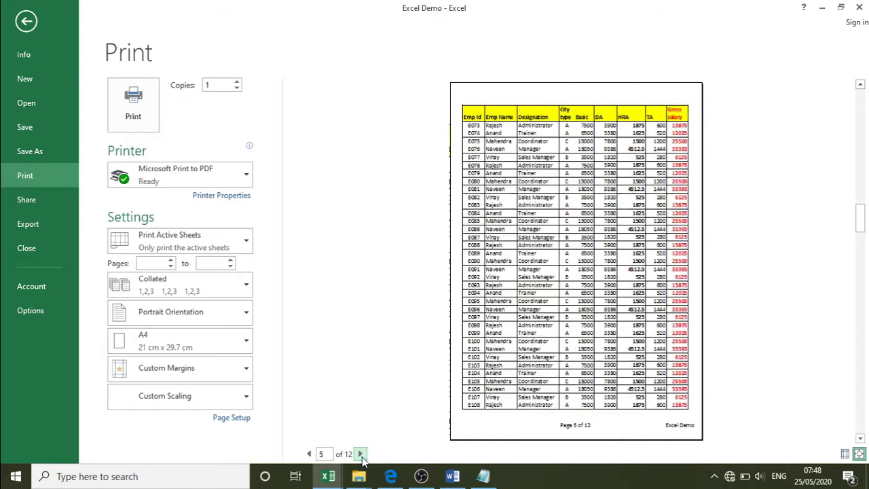
pyautogui.click(309, 453)
pyautogui.click(309, 454)
pyautogui.click(309, 454)
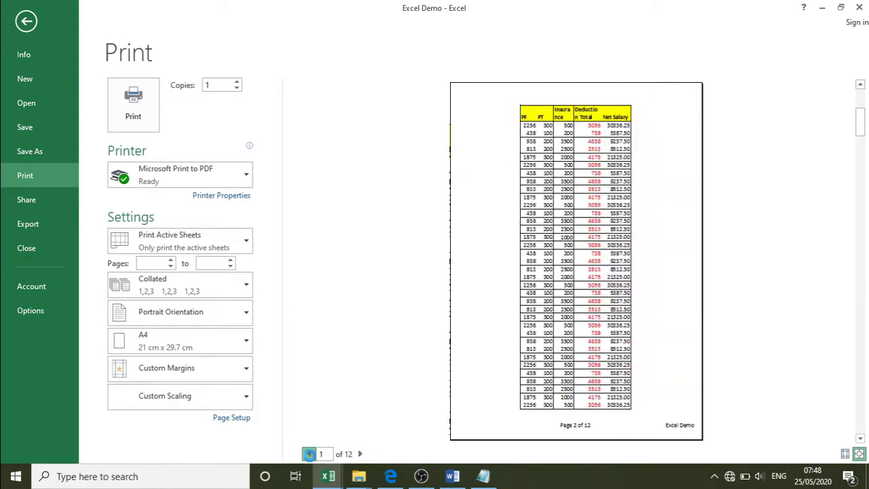
pyautogui.click(309, 454)
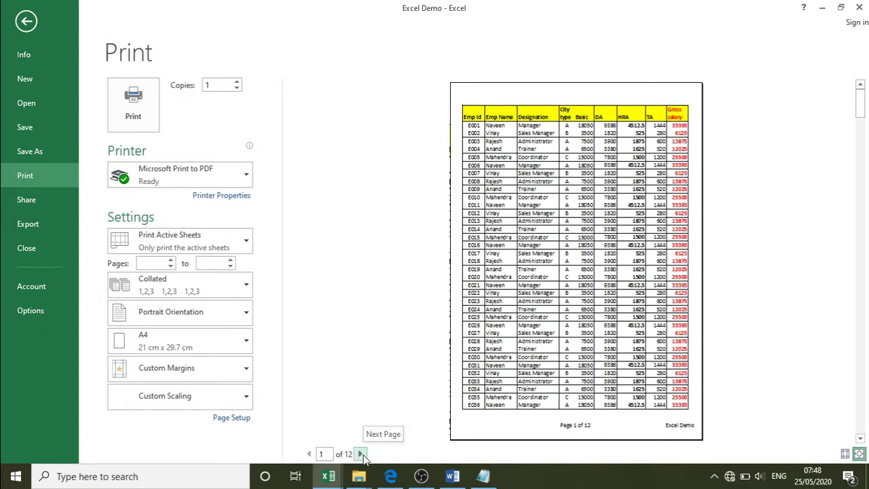
pyautogui.click(31, 23)
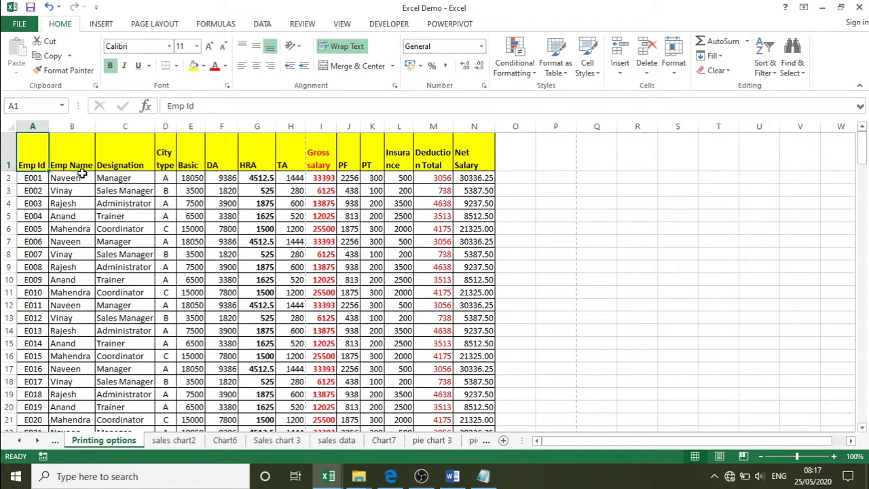
# Set the sheet's paper size to A4 and look at the available page orientations
pyautogui.click(154, 24)
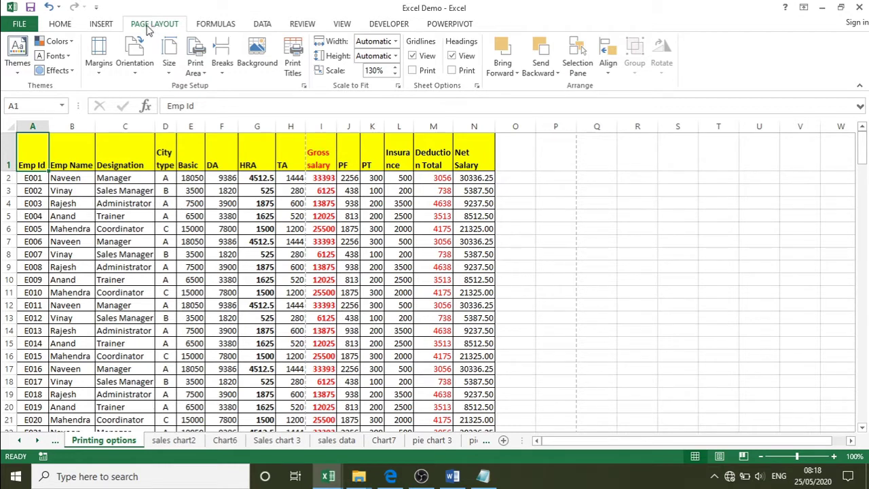
pyautogui.click(170, 68)
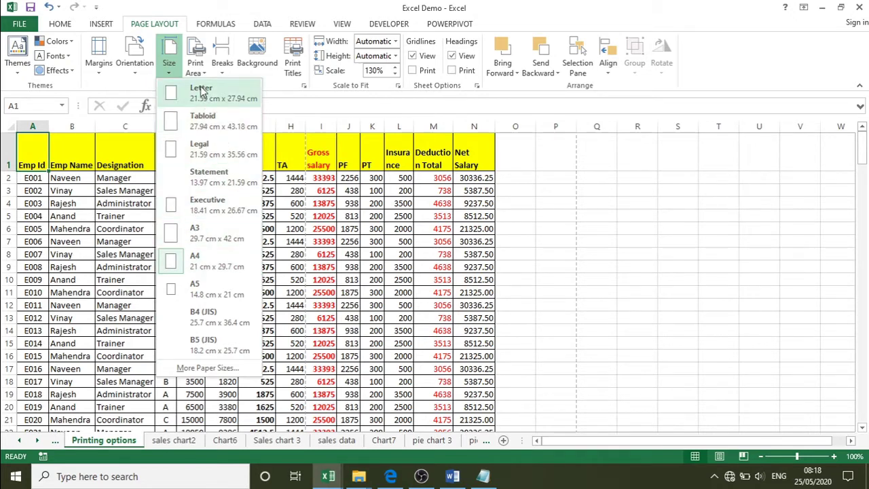
pyautogui.click(179, 268)
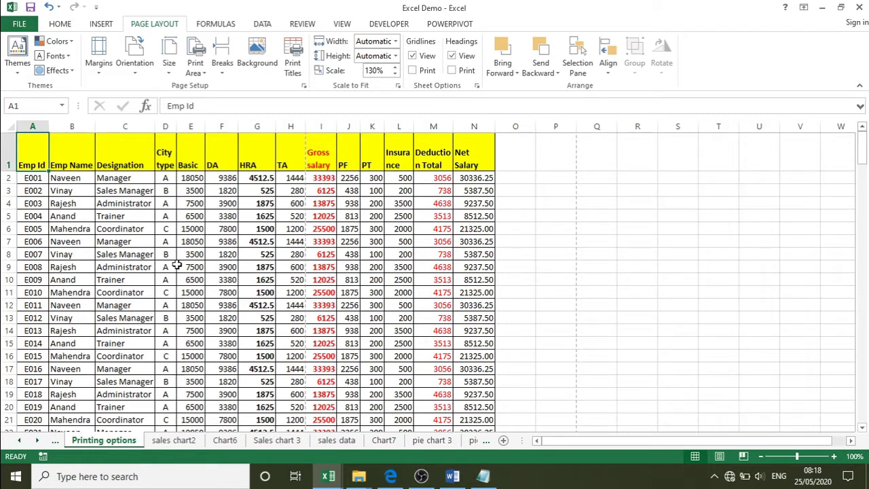
pyautogui.click(135, 65)
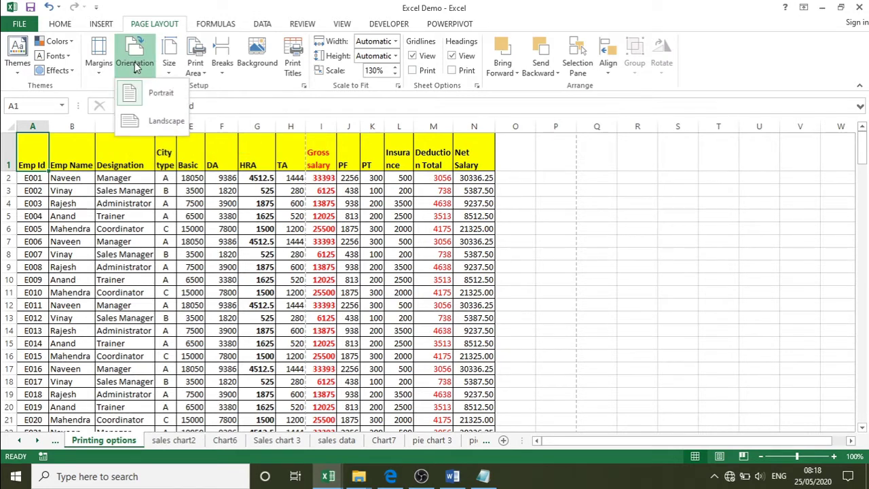
pyautogui.click(134, 174)
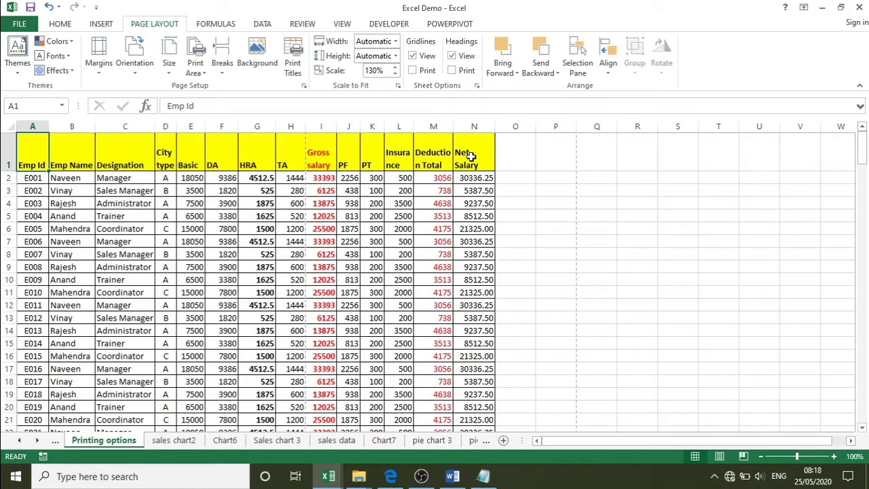
# Check the first two pages of the portrait layout in the print preview and return to the sheet
pyautogui.click(18, 26)
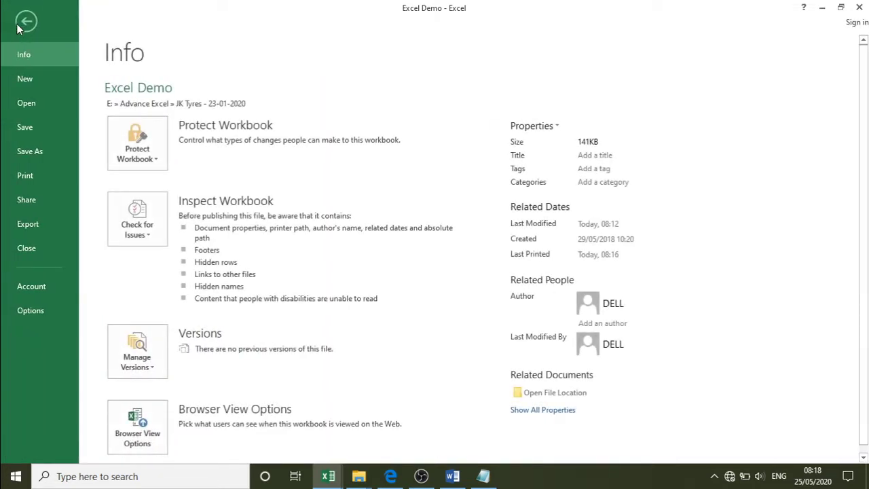
pyautogui.click(37, 175)
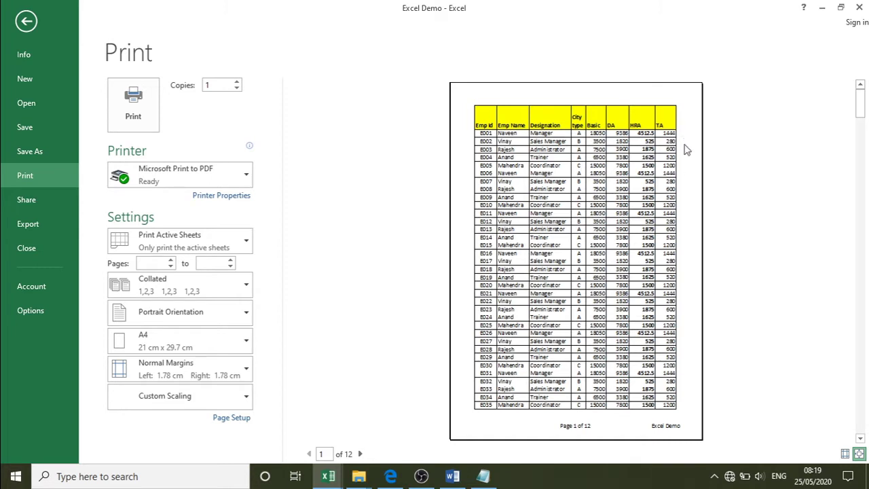
pyautogui.click(360, 454)
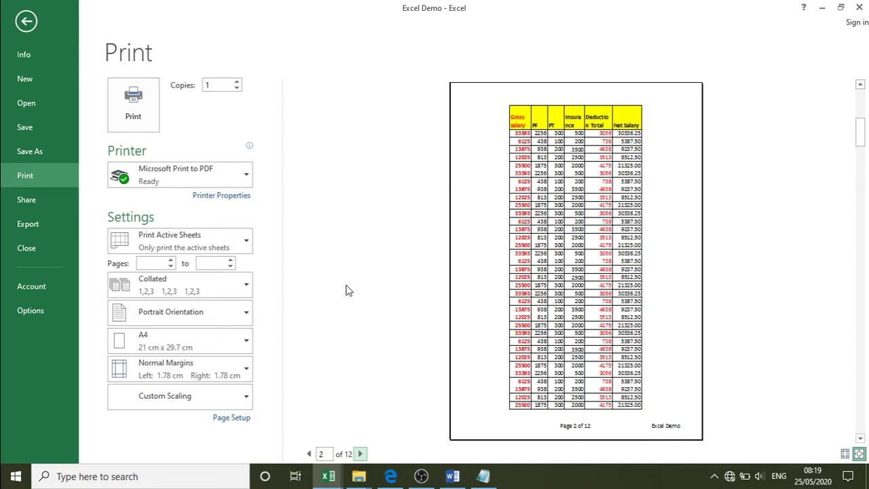
pyautogui.click(309, 455)
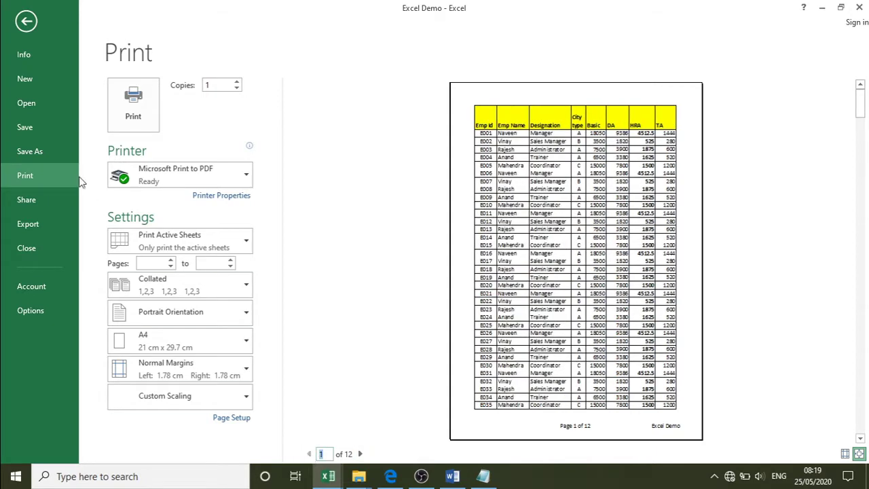
pyautogui.click(27, 23)
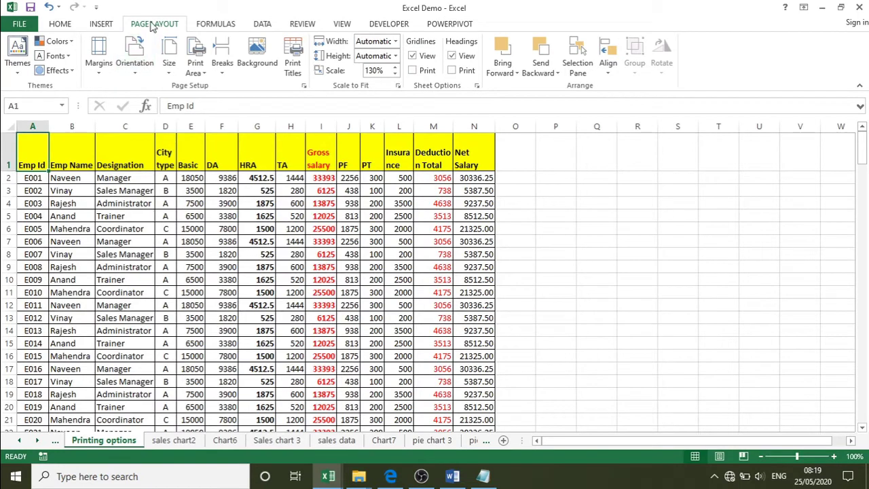
# Set the page orientation to Landscape and check the first page with its margin guides in the print preview
pyautogui.click(142, 74)
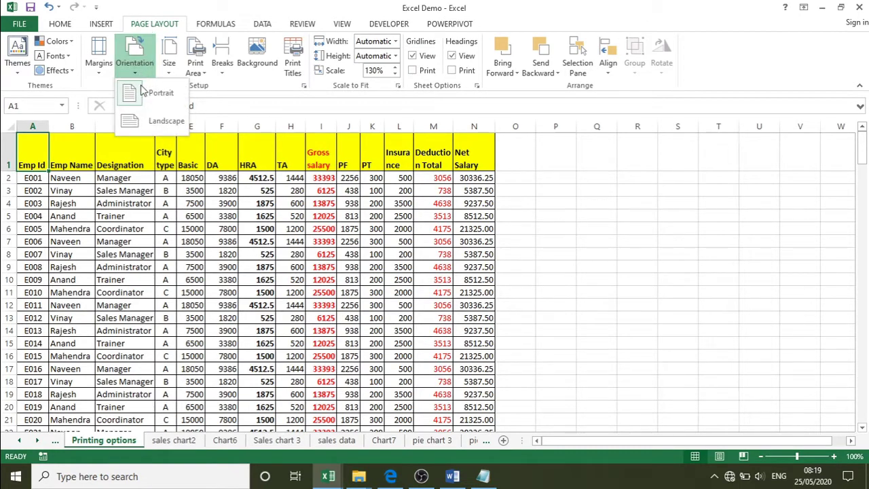
pyautogui.click(146, 129)
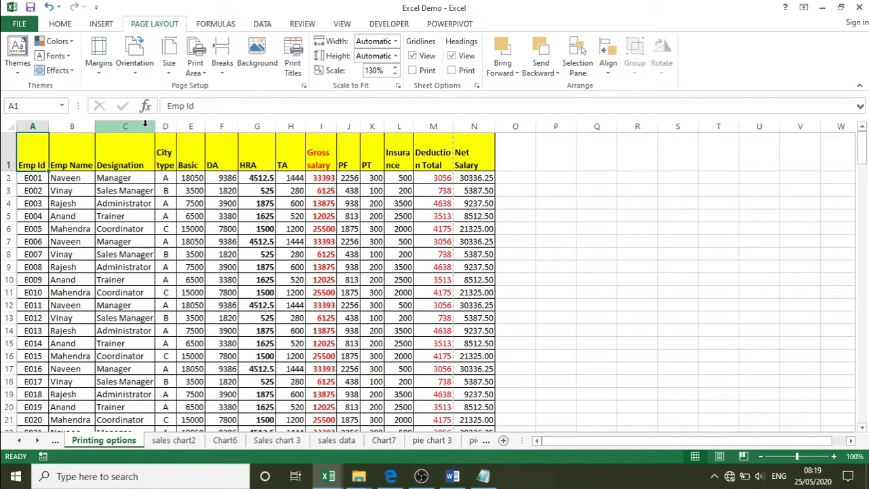
pyautogui.click(19, 24)
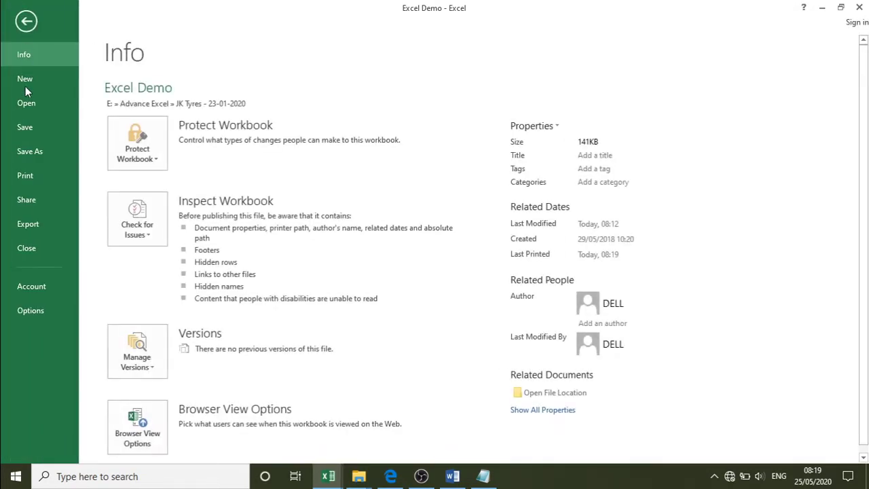
pyautogui.click(39, 177)
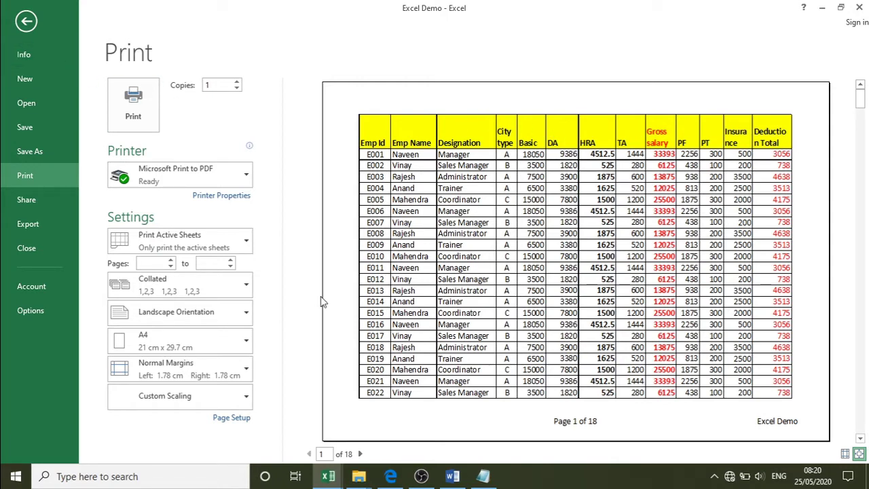
pyautogui.click(846, 454)
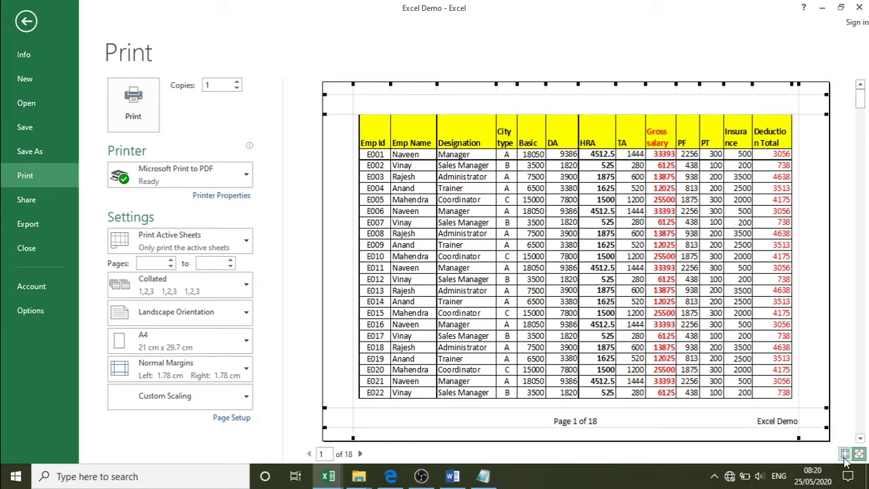
pyautogui.click(846, 453)
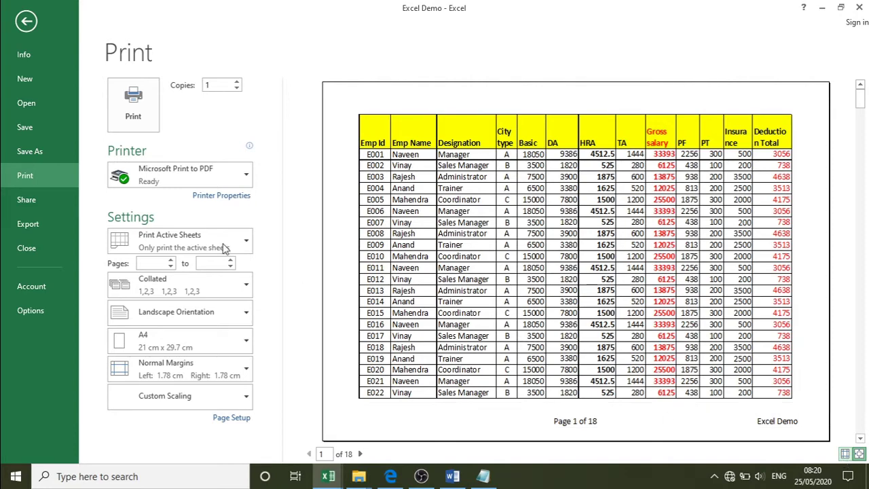
pyautogui.click(27, 22)
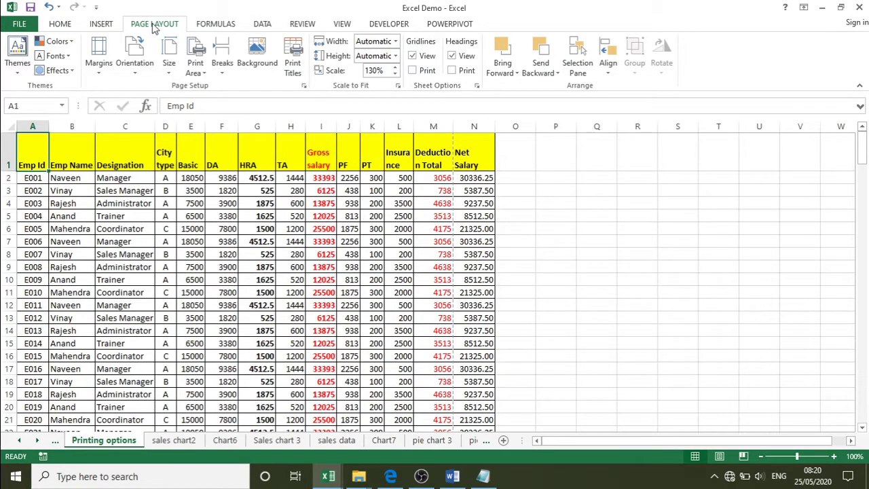
# Apply the Narrow margins preset to the Printing options sheet
pyautogui.click(97, 65)
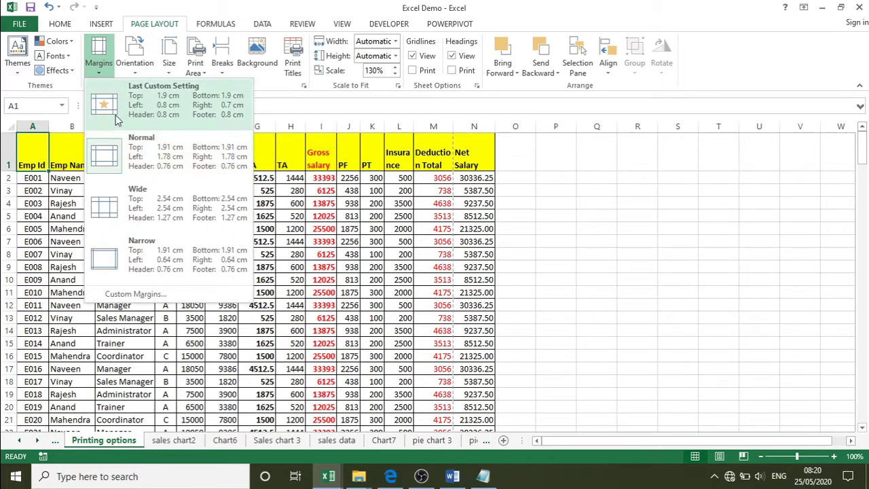
pyautogui.click(164, 259)
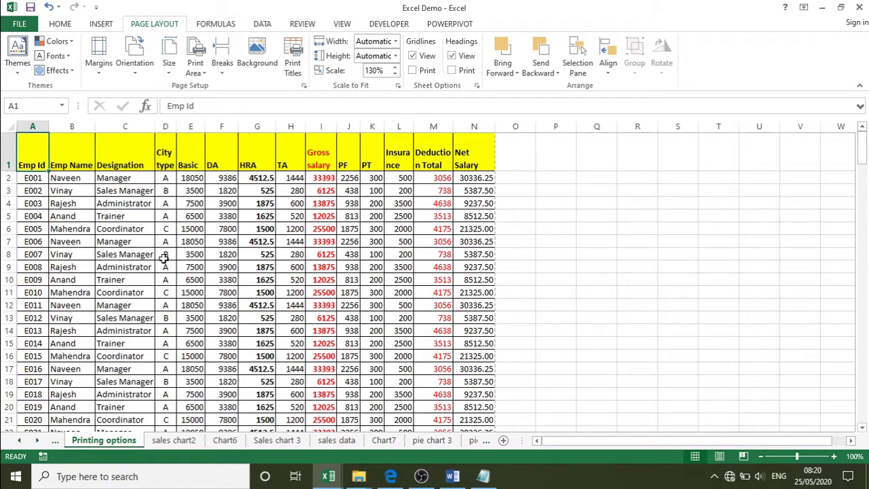
# Check the first page with narrow margins in the print preview and return to the sheet
pyautogui.click(19, 24)
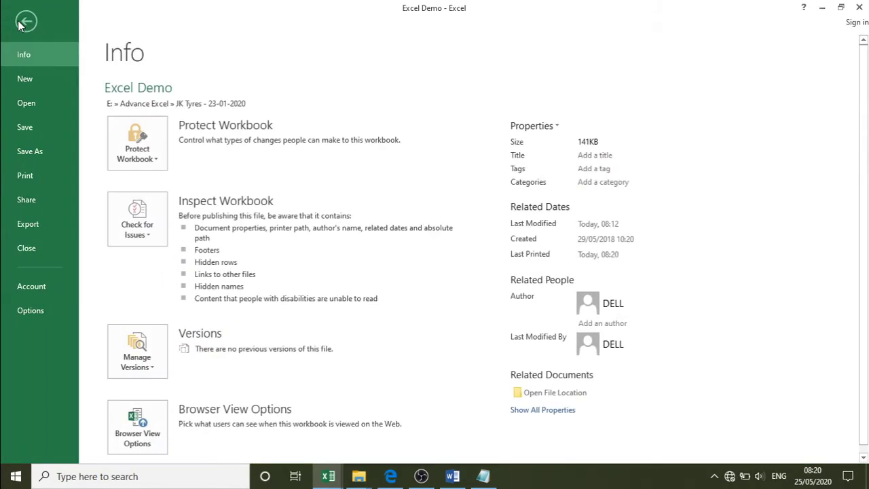
pyautogui.click(30, 176)
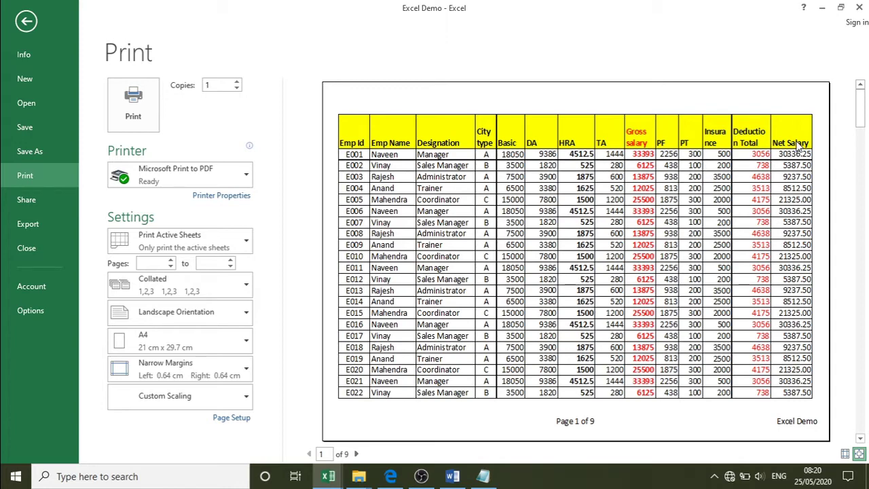
pyautogui.click(34, 26)
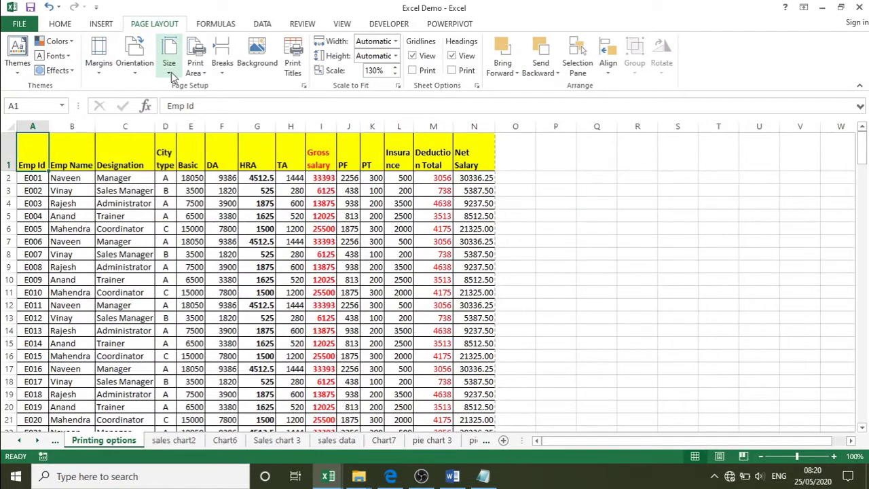
pyautogui.click(171, 72)
pyautogui.click(139, 74)
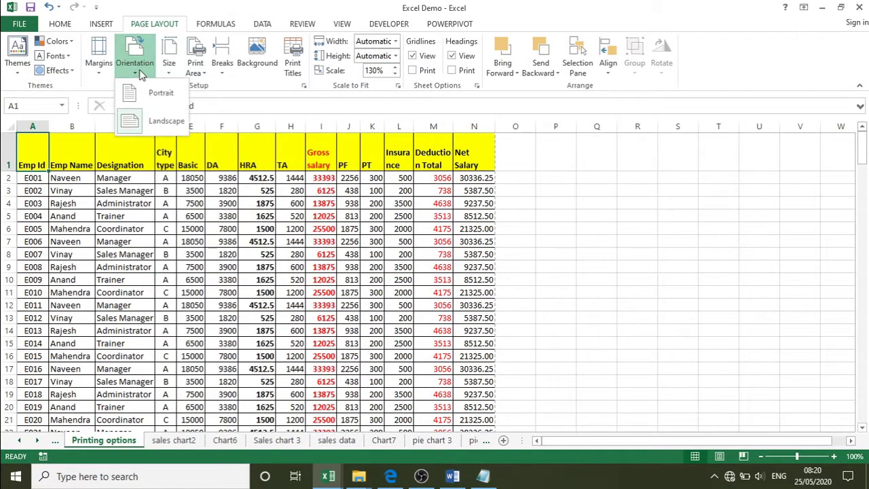
pyautogui.click(99, 65)
pyautogui.click(101, 68)
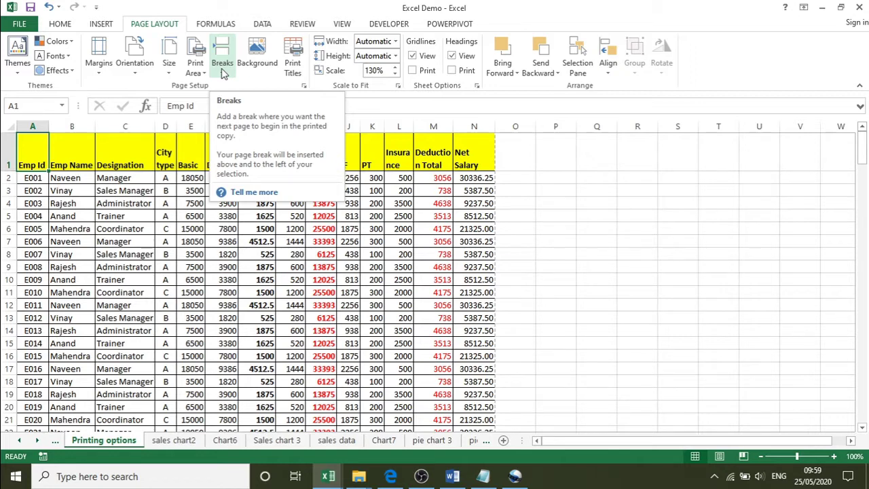
# Page through the first three pages of the landscape layout in the print preview, go back to page 1 and return to the sheet
pyautogui.click(20, 24)
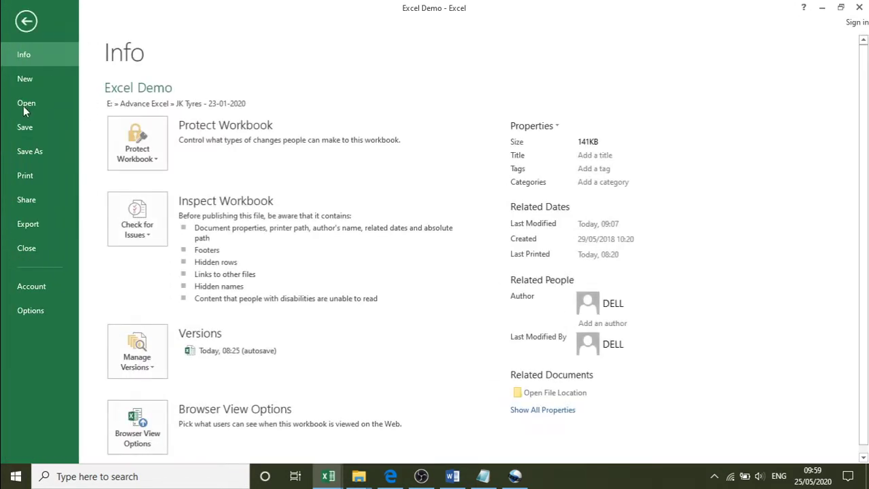
pyautogui.click(35, 175)
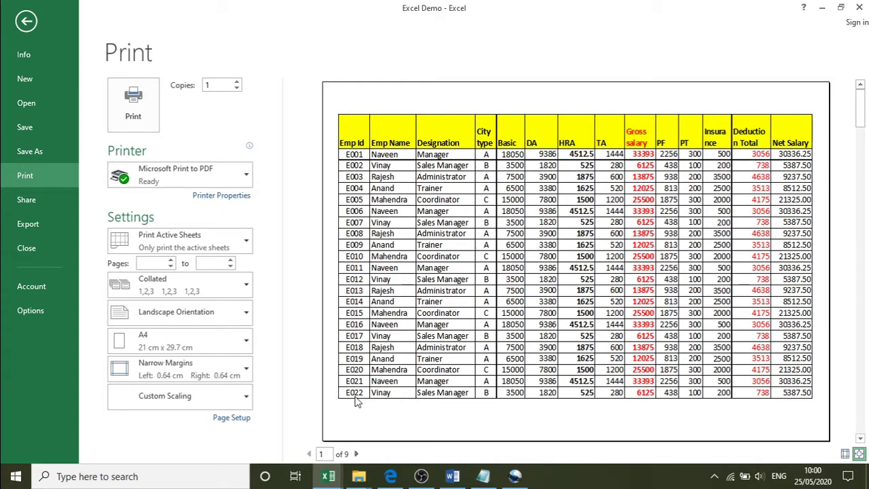
pyautogui.click(357, 454)
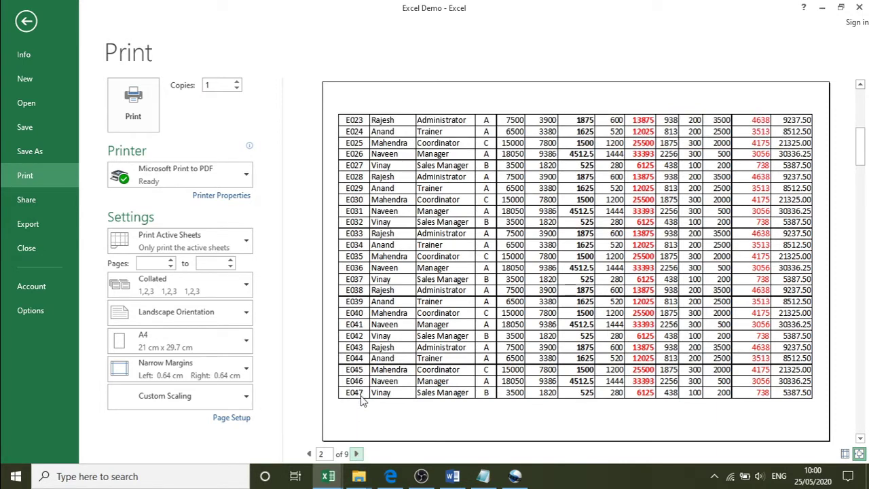
pyautogui.click(356, 454)
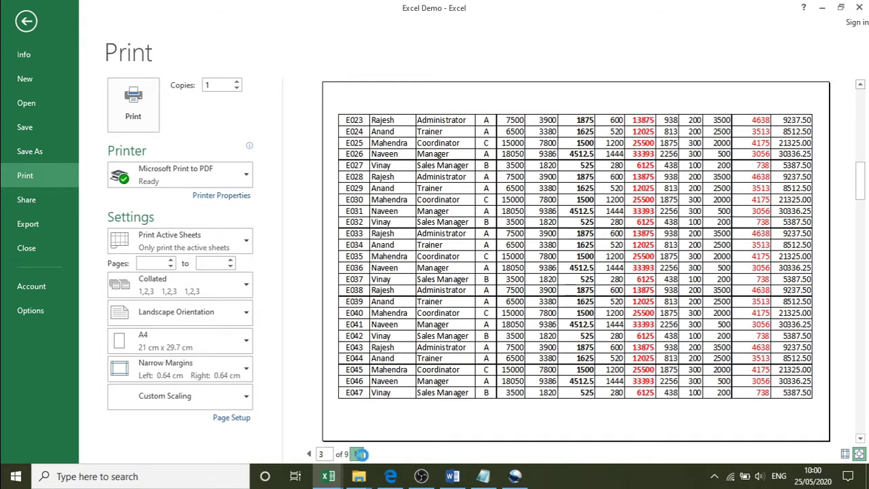
pyautogui.click(310, 454)
pyautogui.click(310, 454)
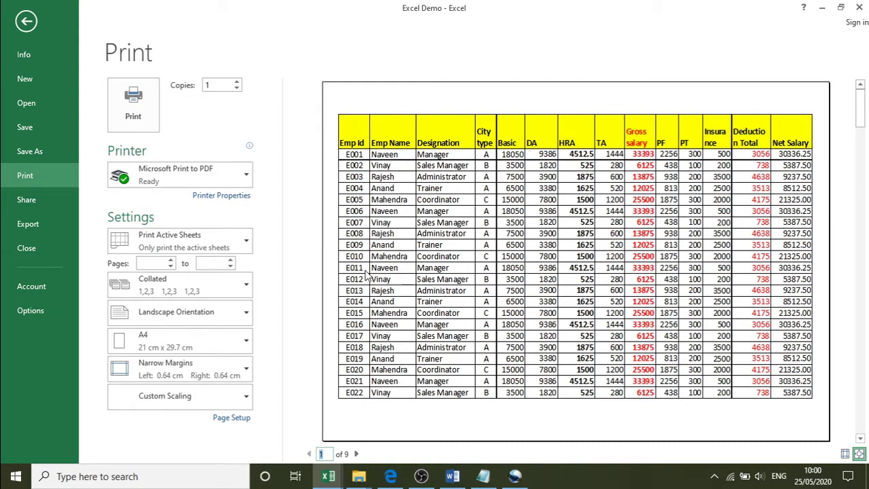
pyautogui.click(24, 21)
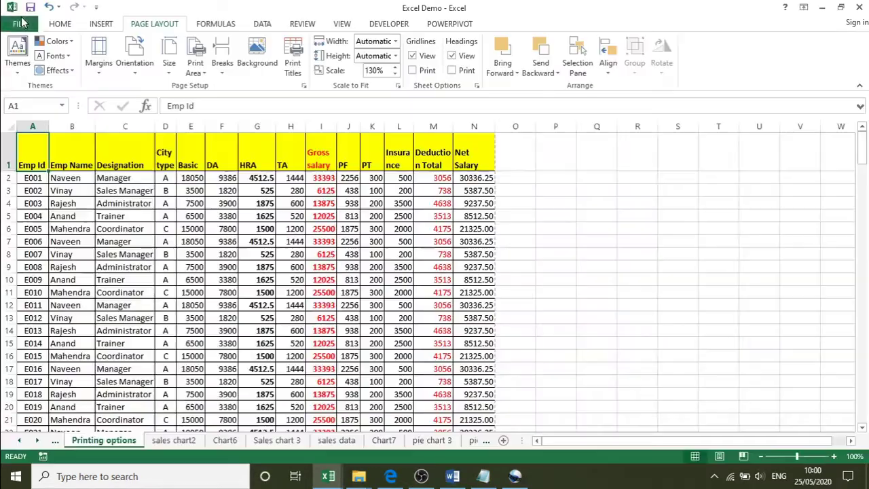
# Insert a page break above row 12, at employee E011, on the Printing options sheet
pyautogui.click(221, 68)
pyautogui.click(221, 68)
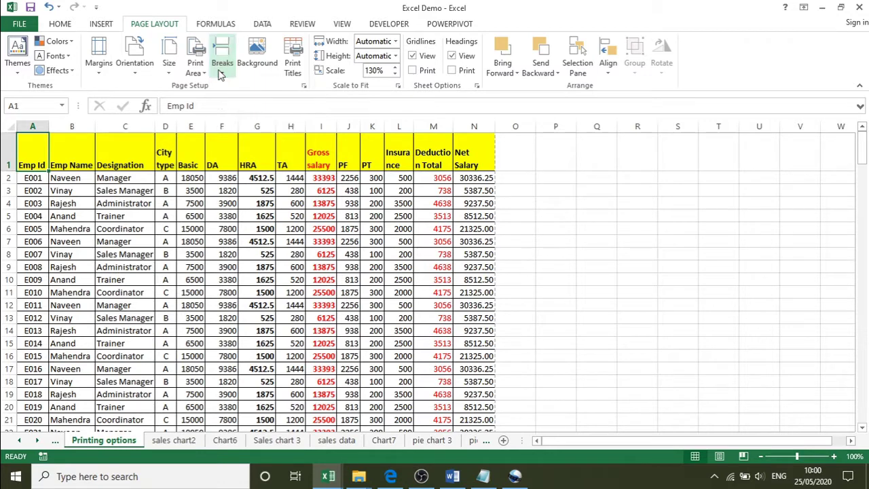
pyautogui.click(33, 307)
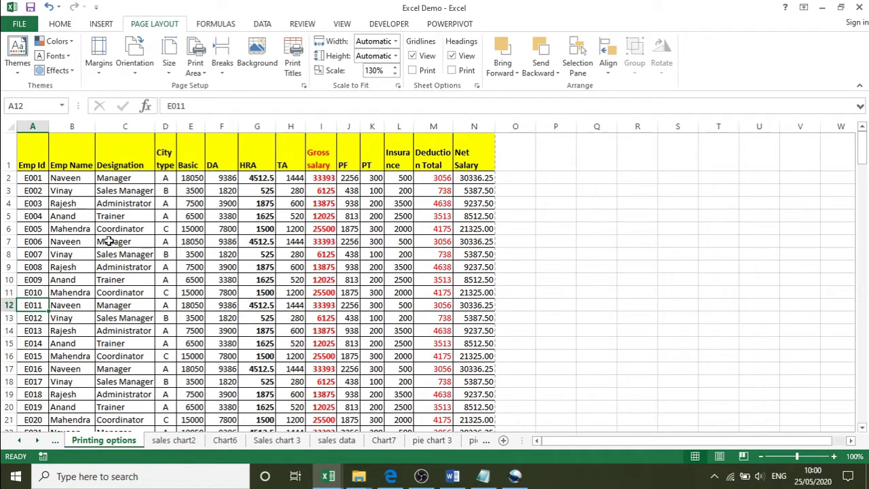
pyautogui.click(222, 64)
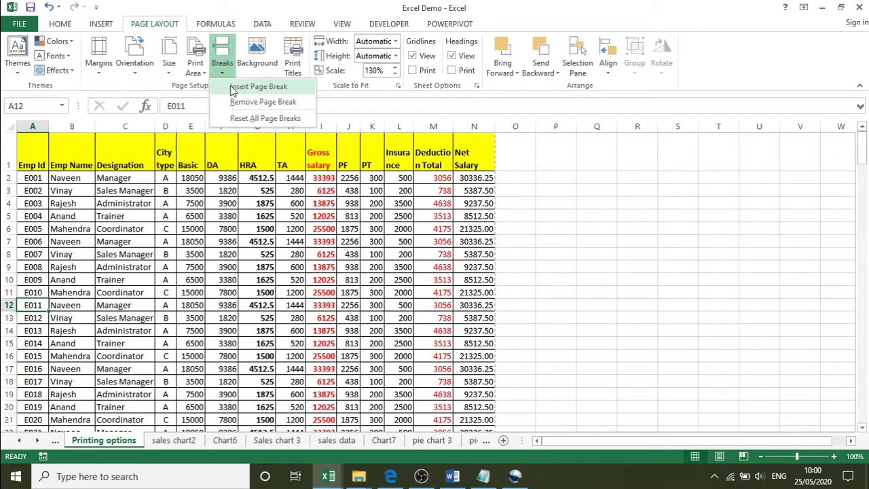
pyautogui.click(231, 87)
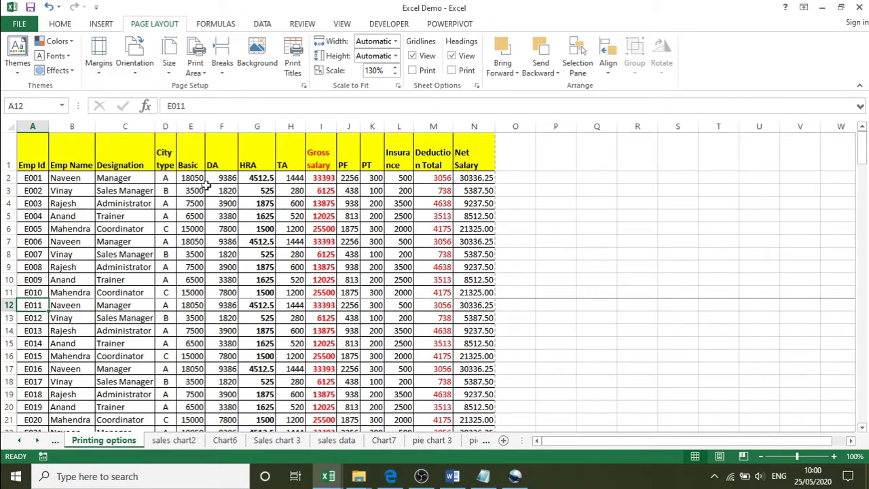
# Check in the print preview where the inserted page break splits the data, then return to the sheet
pyautogui.click(15, 24)
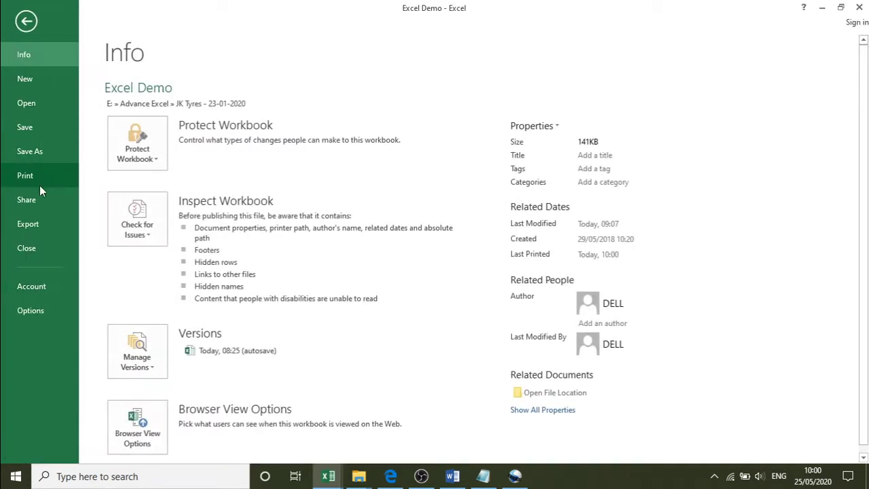
pyautogui.click(43, 181)
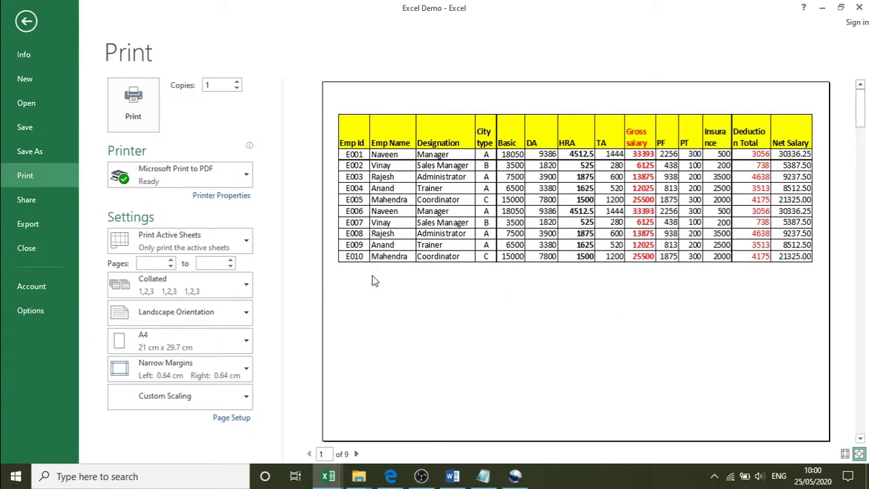
pyautogui.click(357, 454)
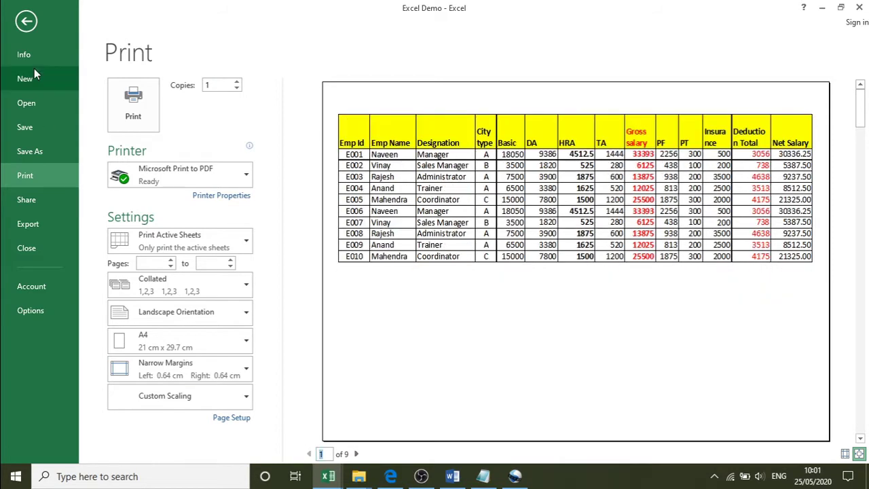
pyautogui.click(24, 29)
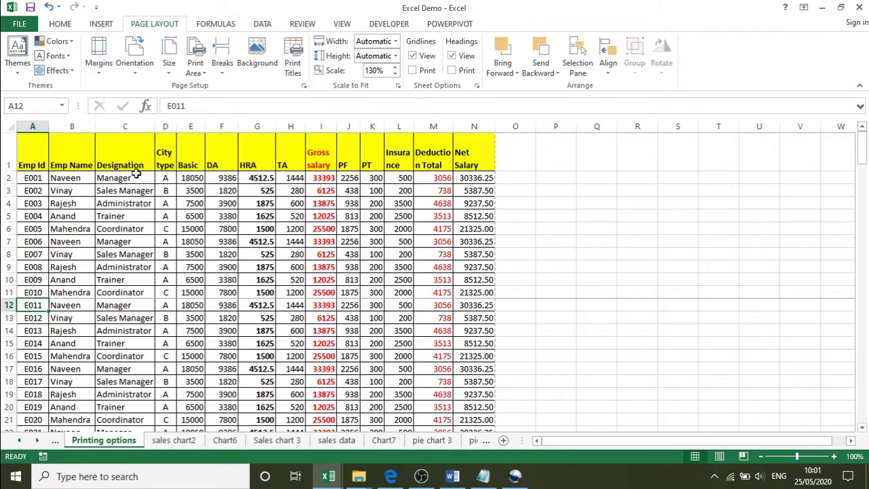
# Reset all page breaks on the Printing options sheet and check the first page in the print preview
pyautogui.click(226, 77)
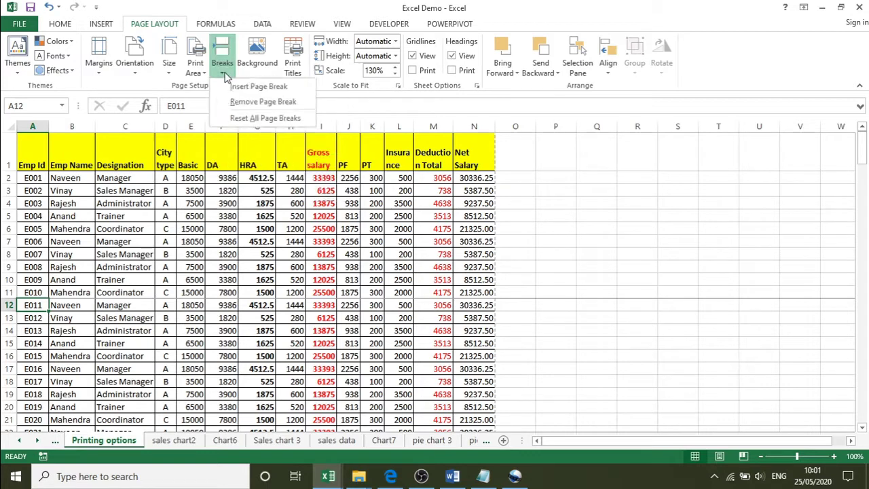
pyautogui.click(242, 119)
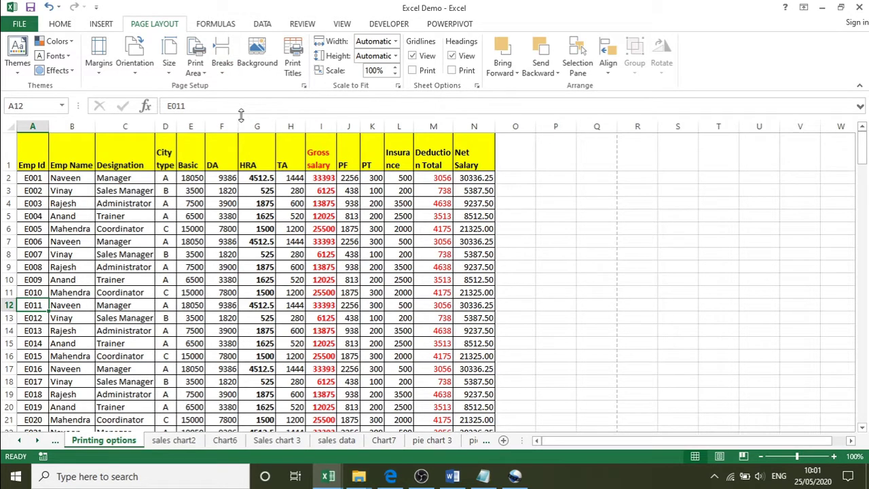
pyautogui.click(19, 24)
pyautogui.click(30, 176)
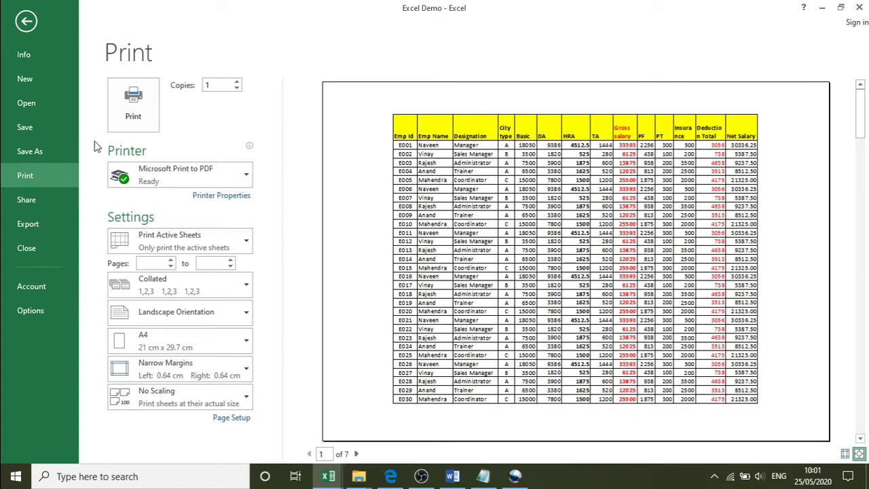
pyautogui.click(27, 22)
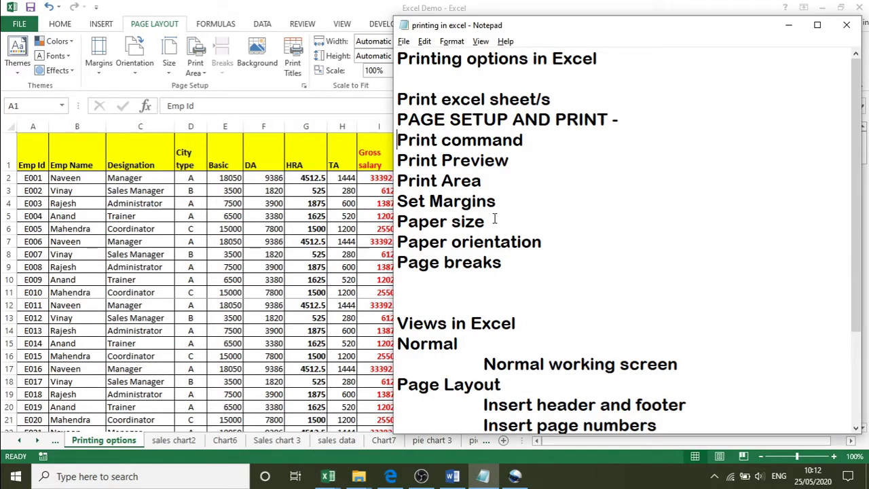
# Highlight "Print Area" in the Notepad notes, then switch to Excel and set the range A1:I11 as the print area
pyautogui.moveTo(488, 183); pyautogui.dragTo(389, 178)
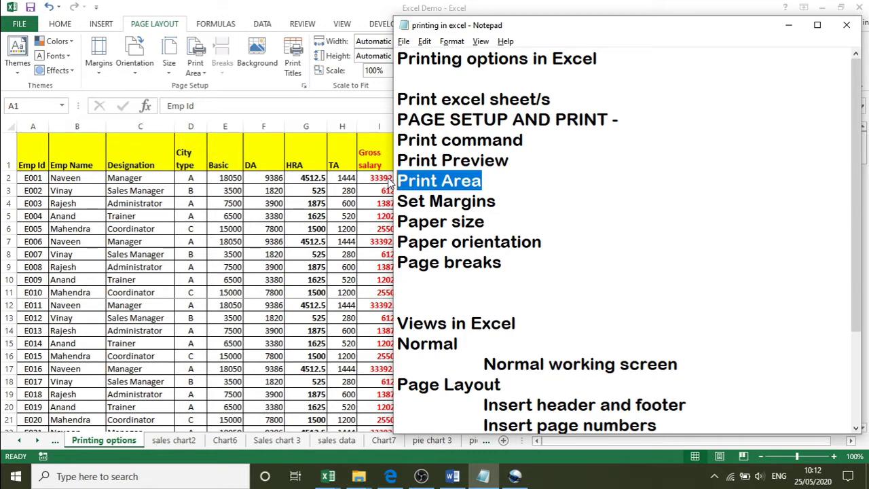
pyautogui.click(38, 154)
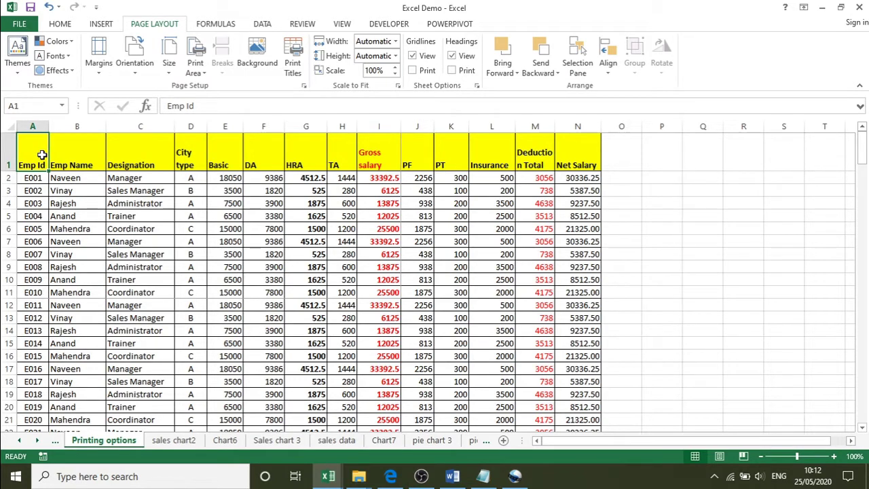
pyautogui.moveTo(42, 155)
pyautogui.mouseDown()
pyautogui.moveTo(233, 265)
pyautogui.moveTo(231, 292)
pyautogui.moveTo(384, 299)
pyautogui.mouseUp()
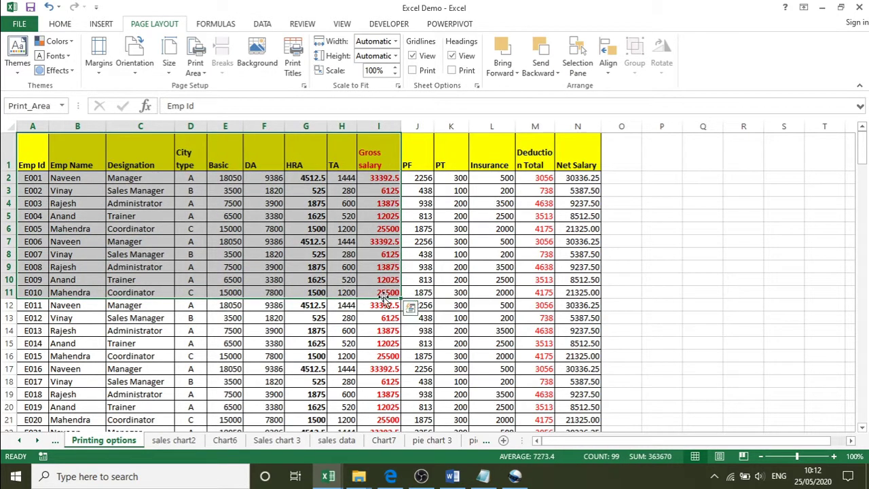
pyautogui.click(196, 66)
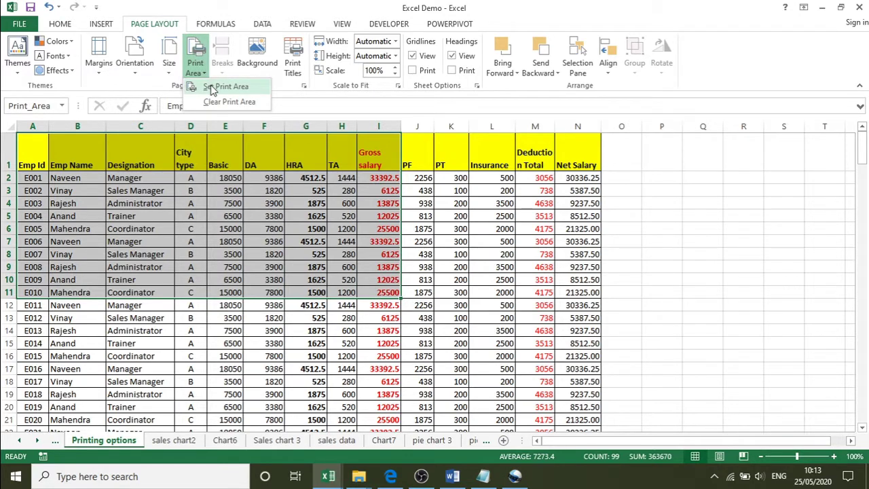
pyautogui.click(211, 86)
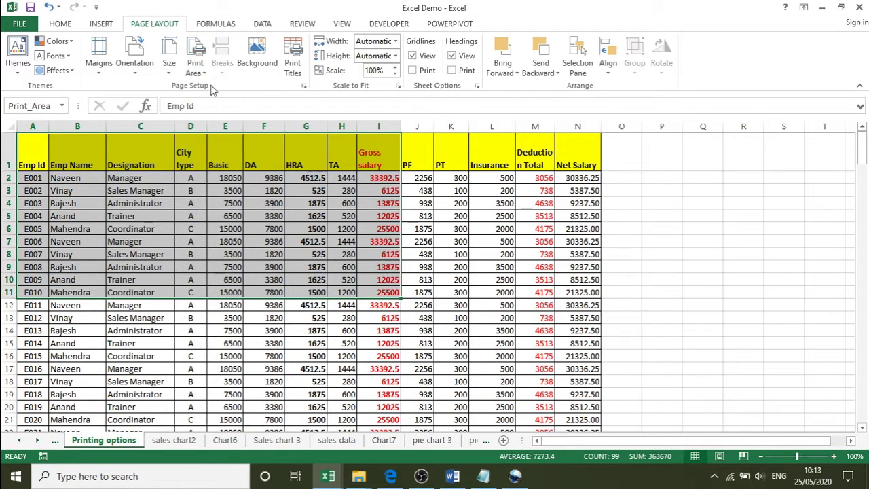
pyautogui.click(32, 156)
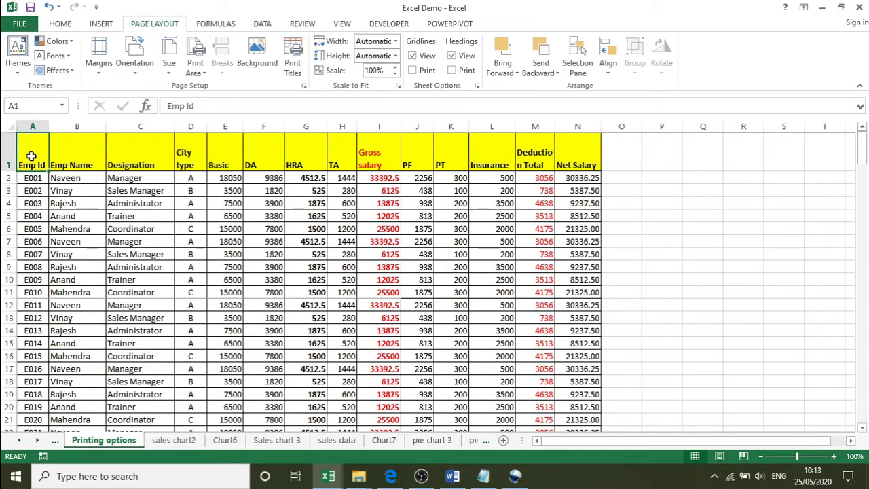
# Check the defined print area in the print preview and return to the sheet
pyautogui.click(28, 24)
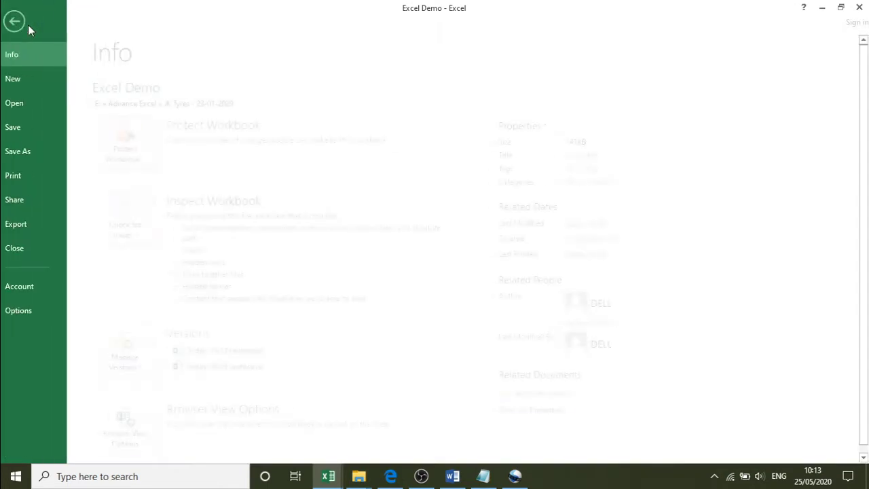
pyautogui.click(36, 175)
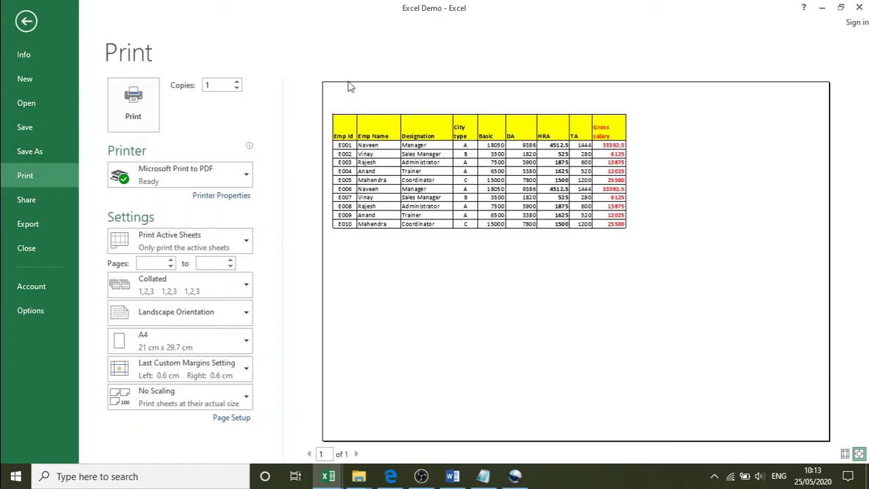
pyautogui.click(544, 260)
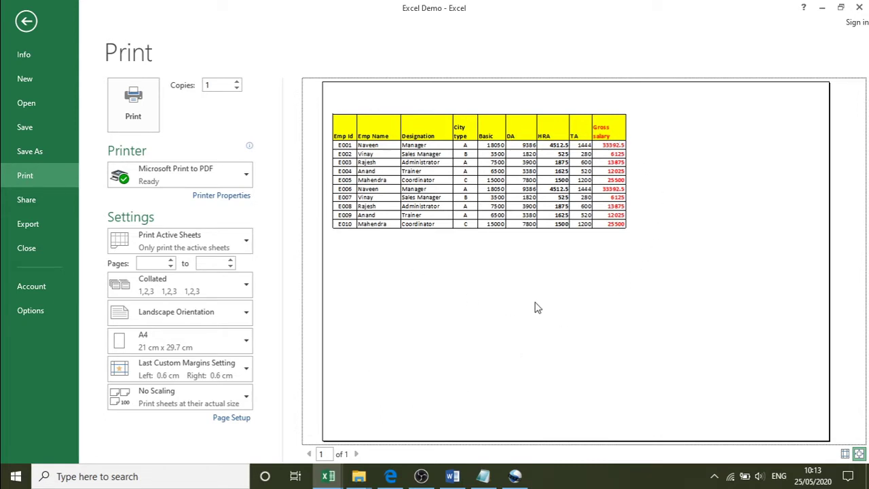
pyautogui.click(27, 22)
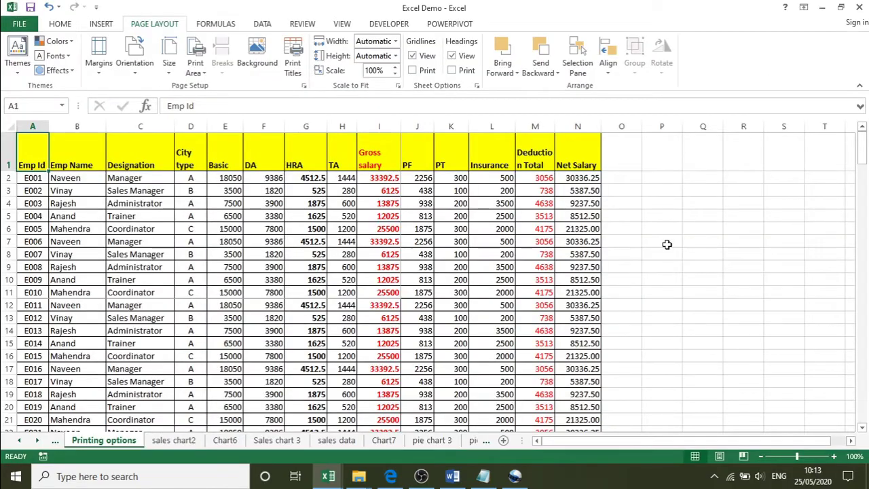
# Add the range A25:I31 to the existing print area on the Printing options sheet
pyautogui.moveTo(862, 150); pyautogui.dragTo(864, 178)
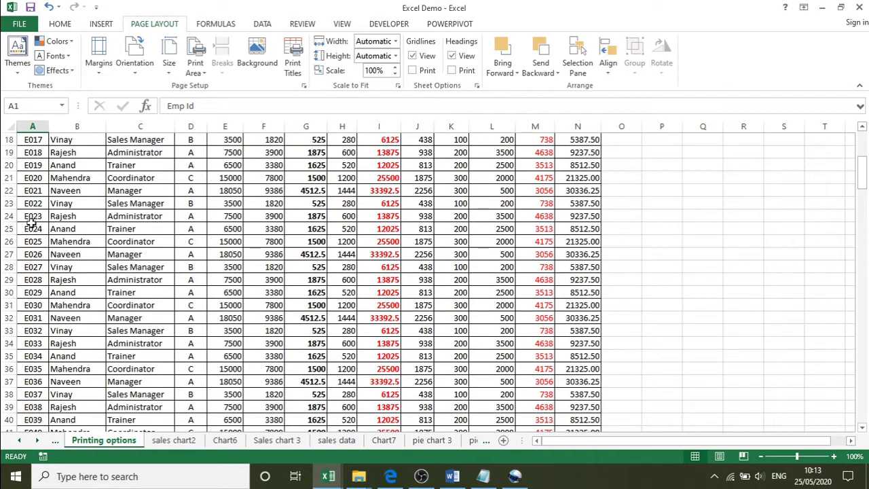
pyautogui.moveTo(31, 229); pyautogui.dragTo(372, 304)
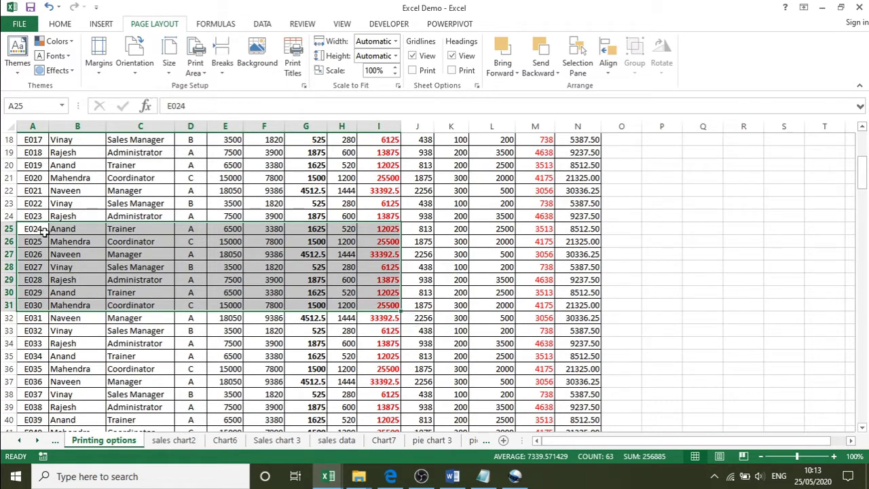
pyautogui.click(194, 70)
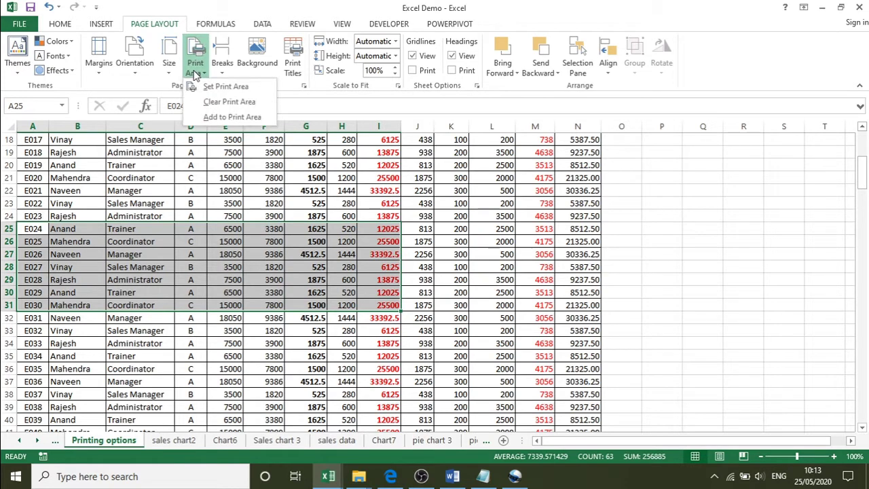
pyautogui.click(206, 118)
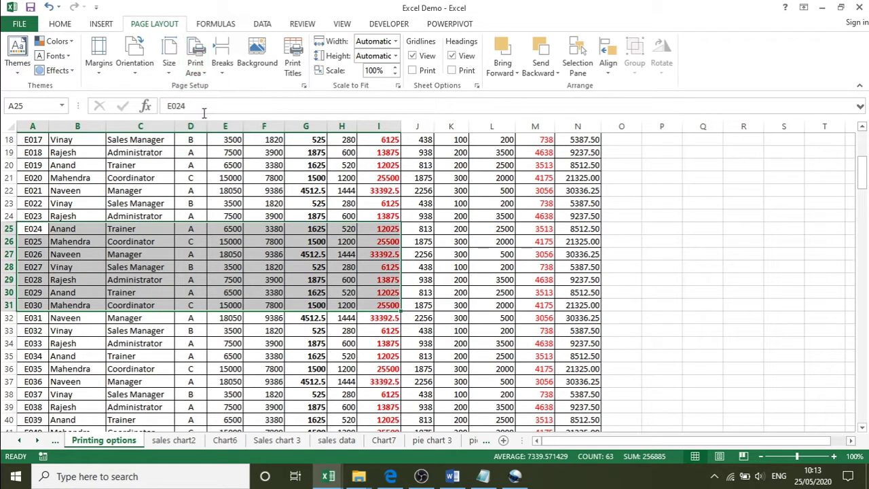
pyautogui.click(192, 196)
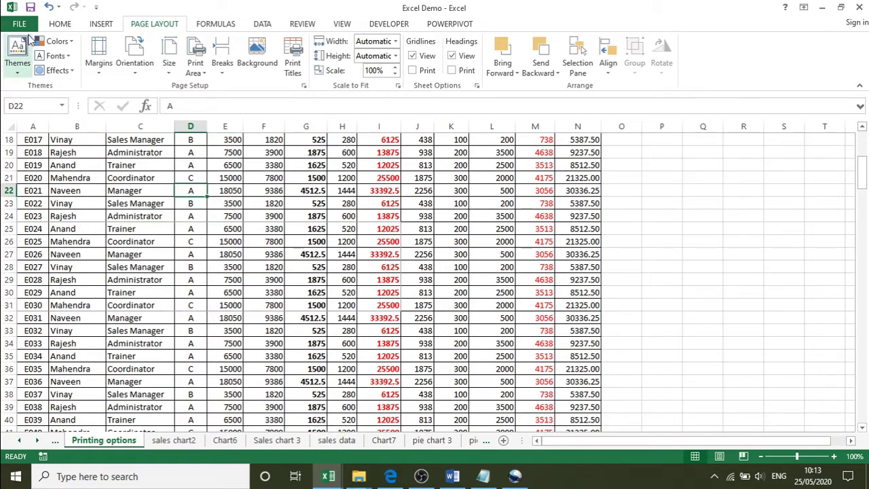
# Check both print areas page by page in the print preview, and return to the sheet
pyautogui.click(26, 24)
pyautogui.click(28, 176)
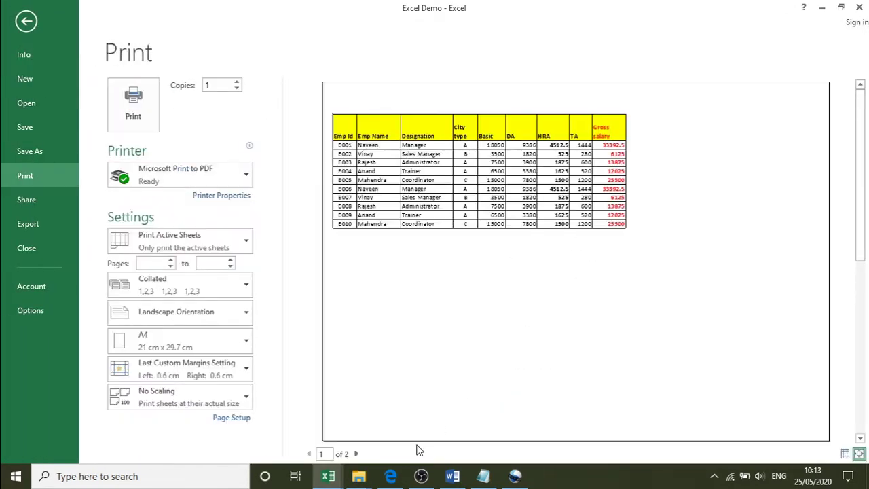
pyautogui.click(356, 453)
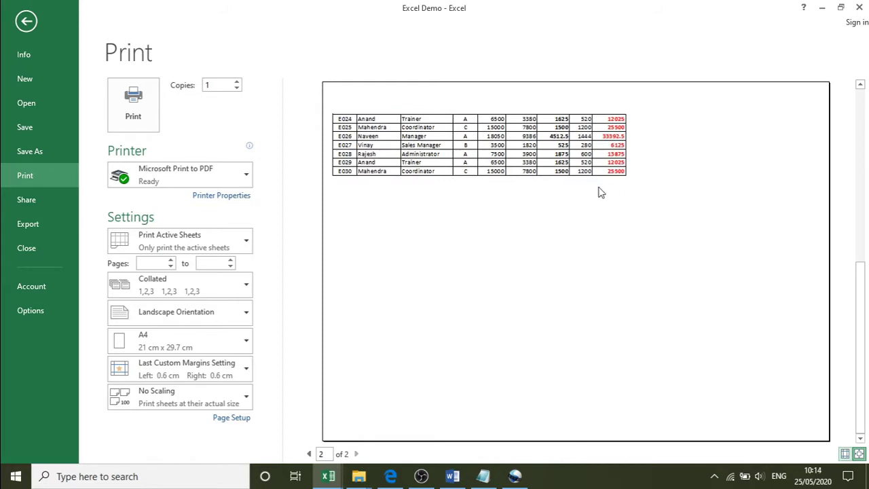
pyautogui.click(29, 23)
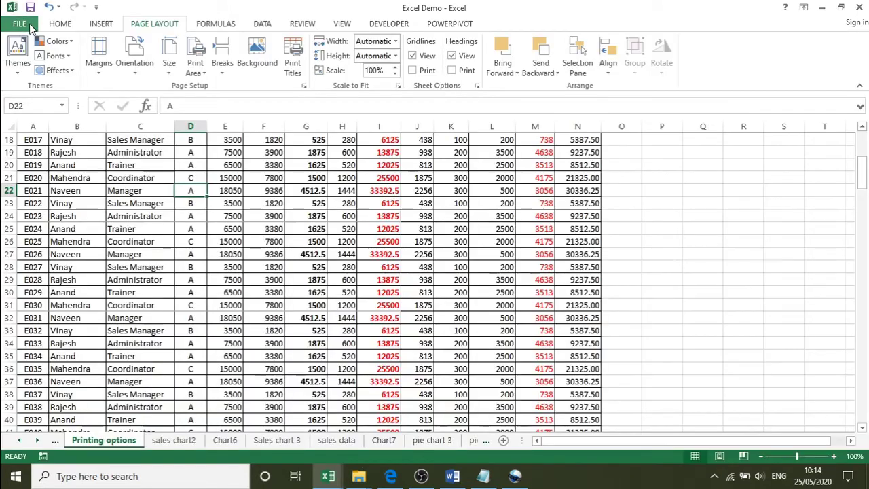
# Clear the print area of the Printing options sheet
pyautogui.click(43, 277)
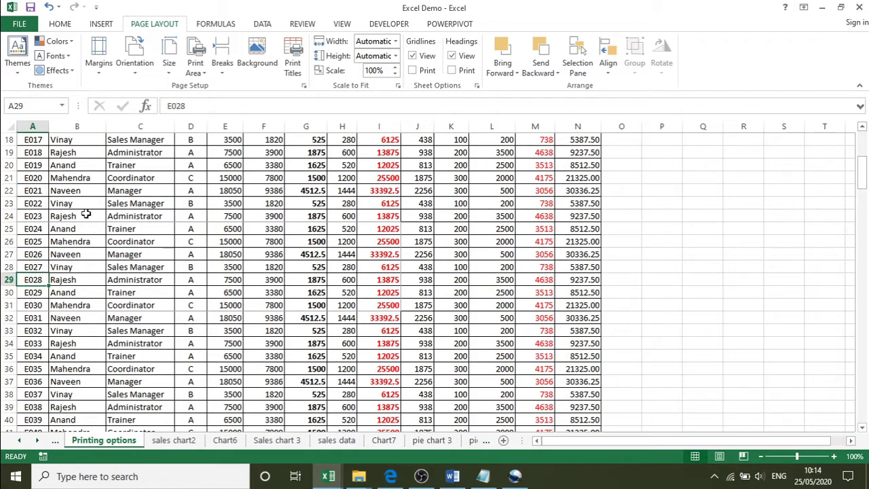
pyautogui.click(199, 73)
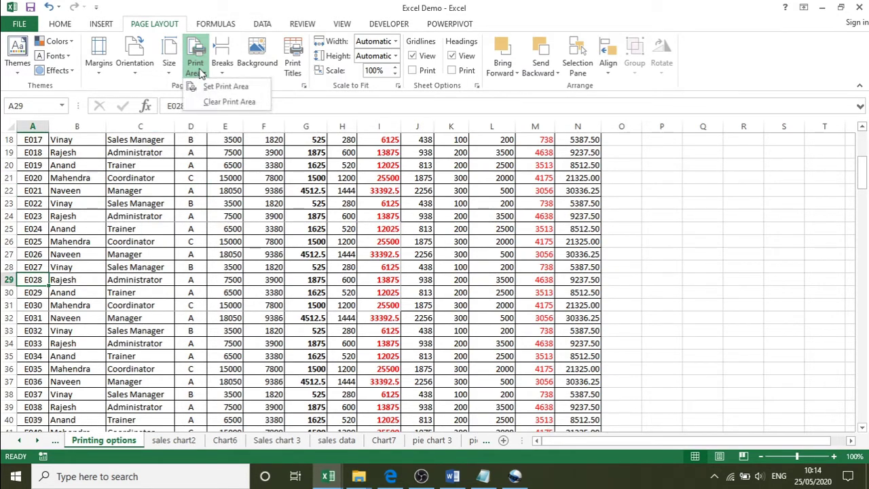
pyautogui.click(214, 102)
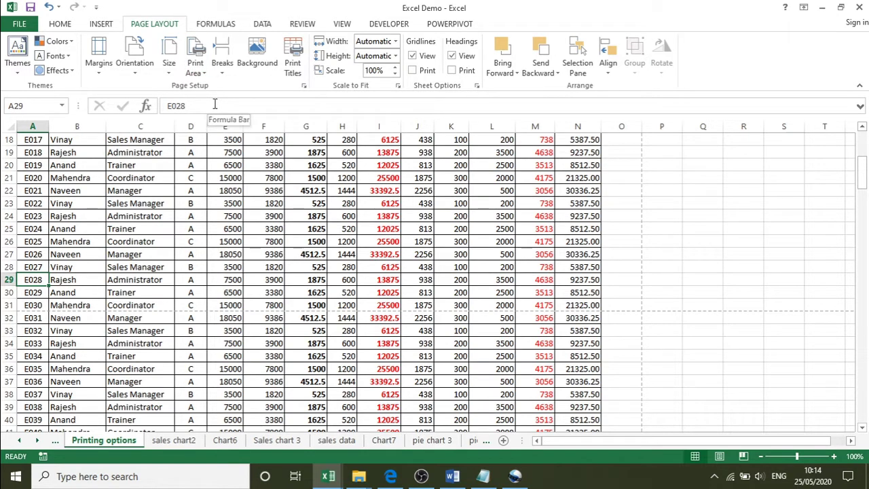
# Check the first page in the print preview with the print area cleared, and return to cell A1 of the sheet
pyautogui.click(19, 24)
pyautogui.click(32, 175)
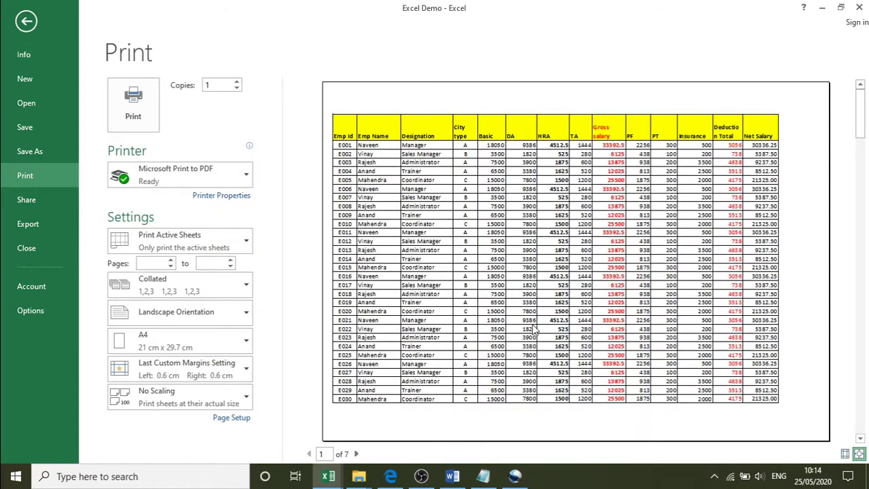
pyautogui.click(35, 23)
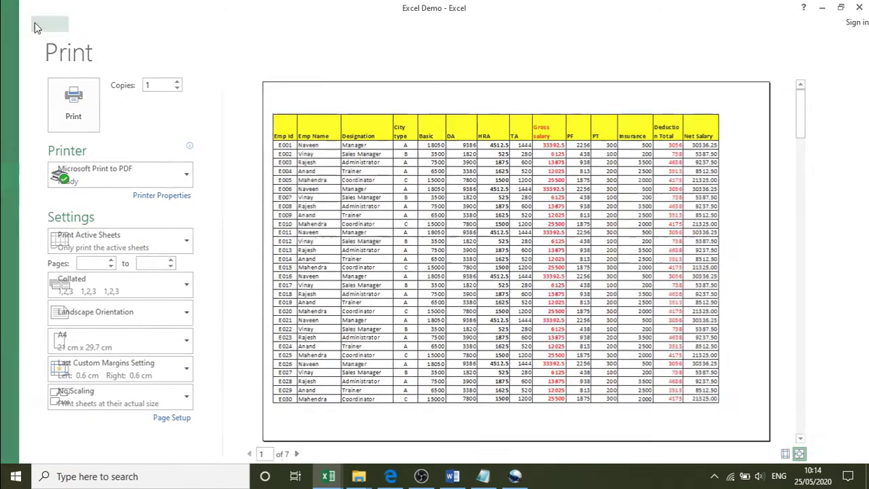
pyautogui.moveTo(863, 172); pyautogui.dragTo(862, 150)
pyautogui.click(34, 159)
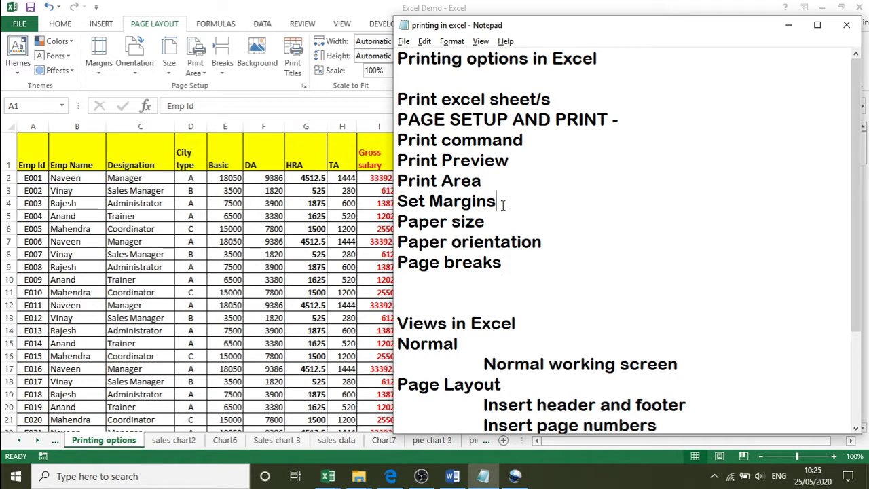
# Highlight "Set Margins" in the Notepad notes, switch to Excel, examine the page margins in the print preview, and return to the sheet
pyautogui.moveTo(502, 203); pyautogui.dragTo(393, 206)
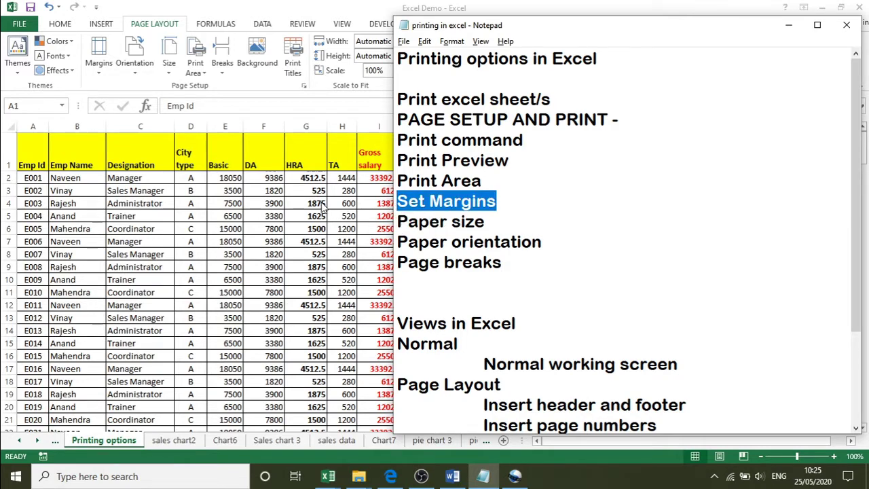
pyautogui.hotkey('alt', 'Tab')
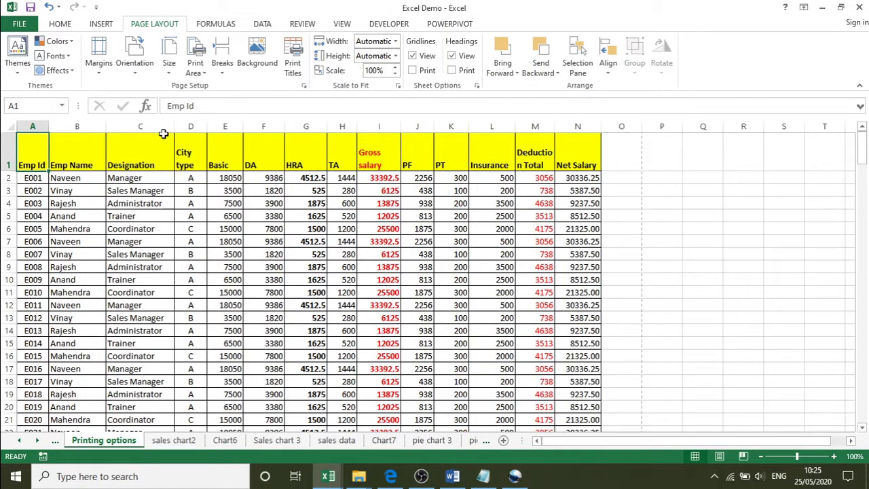
pyautogui.click(26, 24)
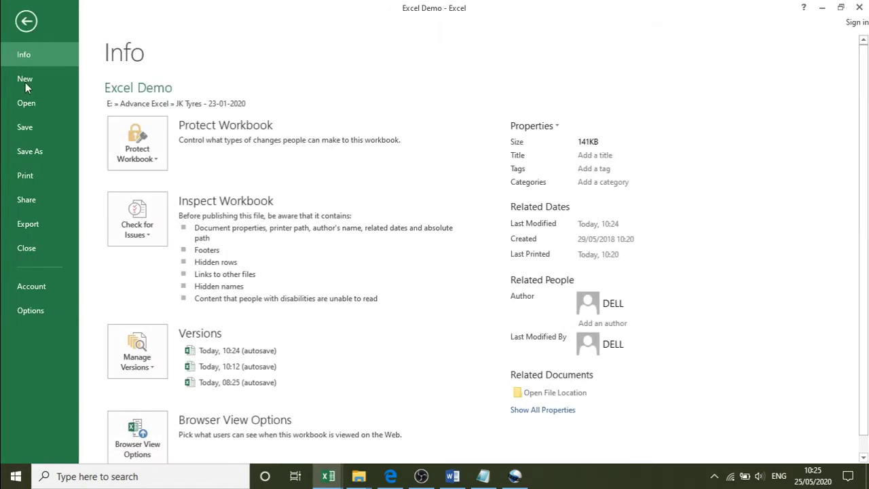
pyautogui.click(37, 177)
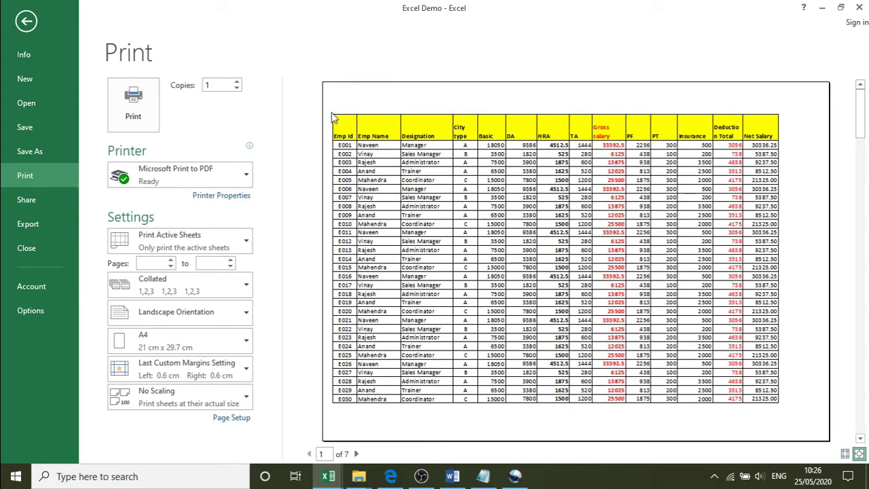
pyautogui.click(27, 22)
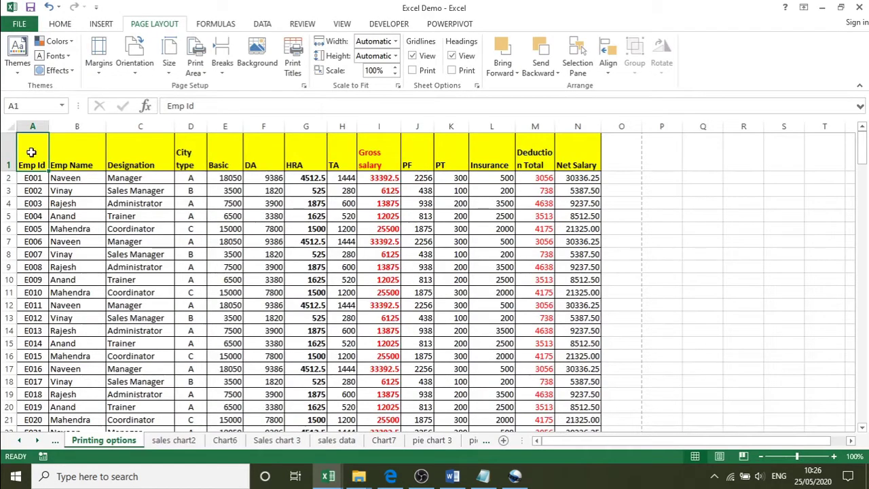
# Set the range A1:I11 as the print area, and reselect cell A1
pyautogui.moveTo(32, 152); pyautogui.dragTo(378, 293)
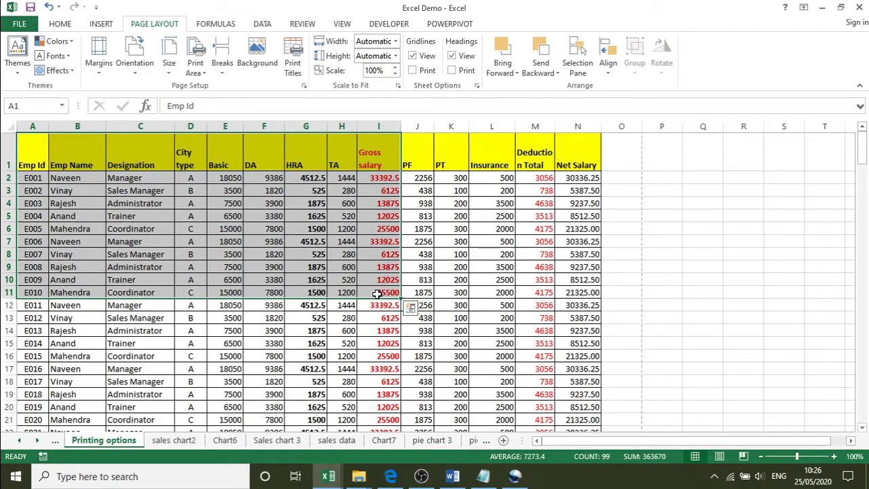
pyautogui.click(193, 70)
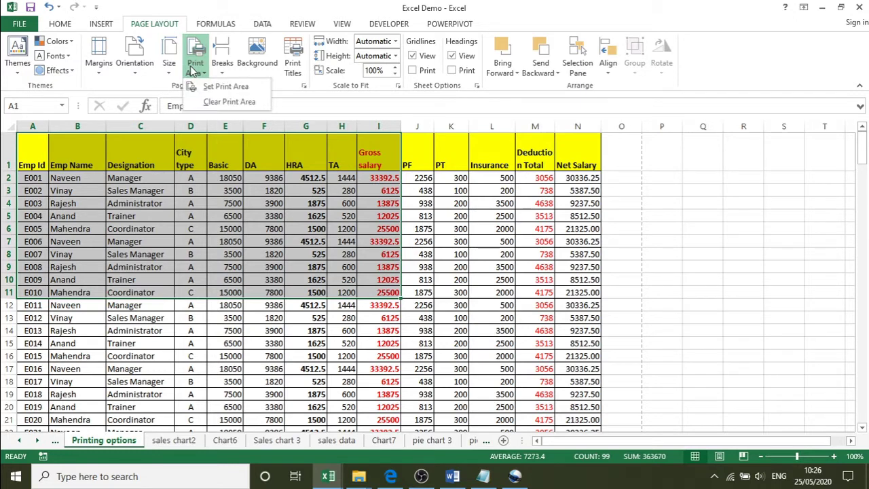
pyautogui.click(203, 87)
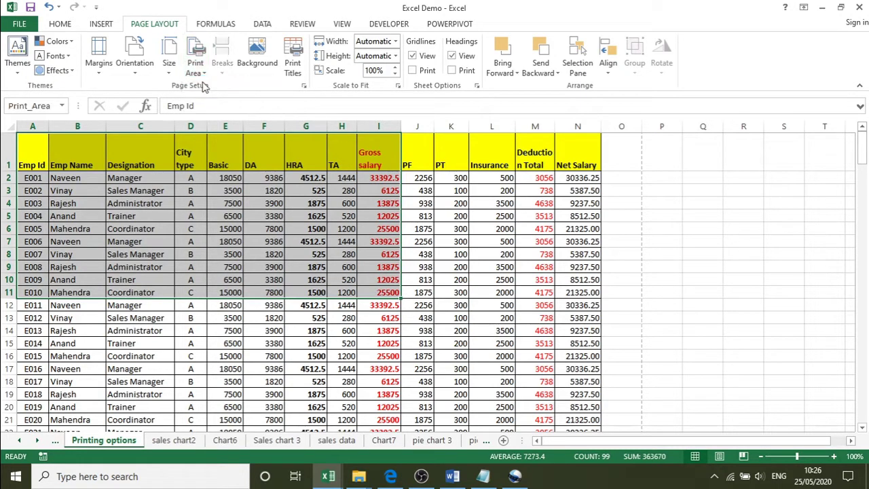
pyautogui.click(34, 156)
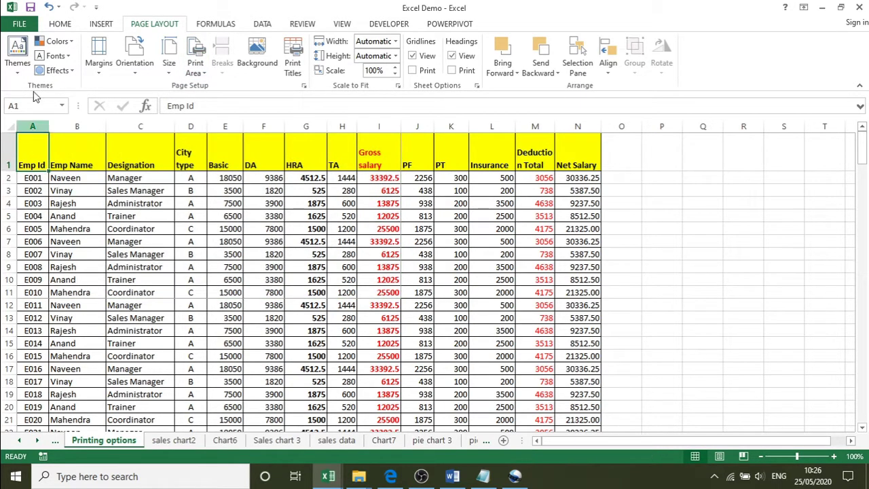
# Adjust the left margin to 0.64 cm using the margin guides in the print preview, and return to the sheet
pyautogui.click(30, 23)
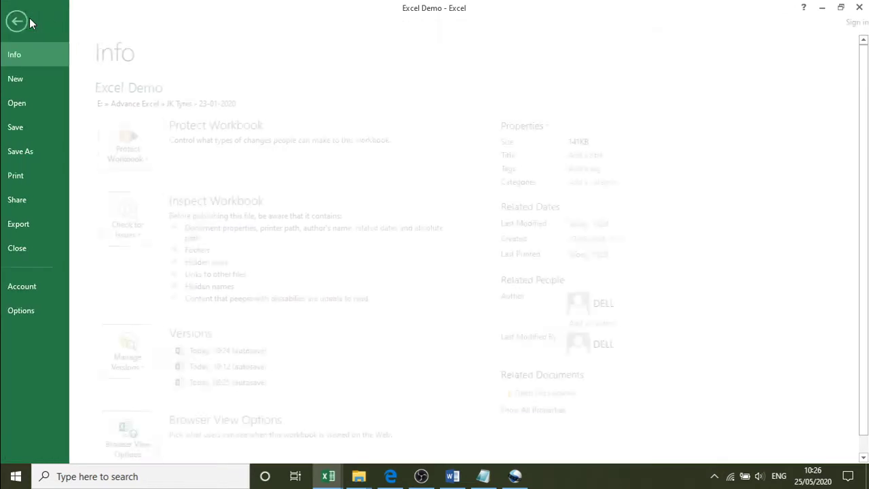
pyautogui.click(31, 176)
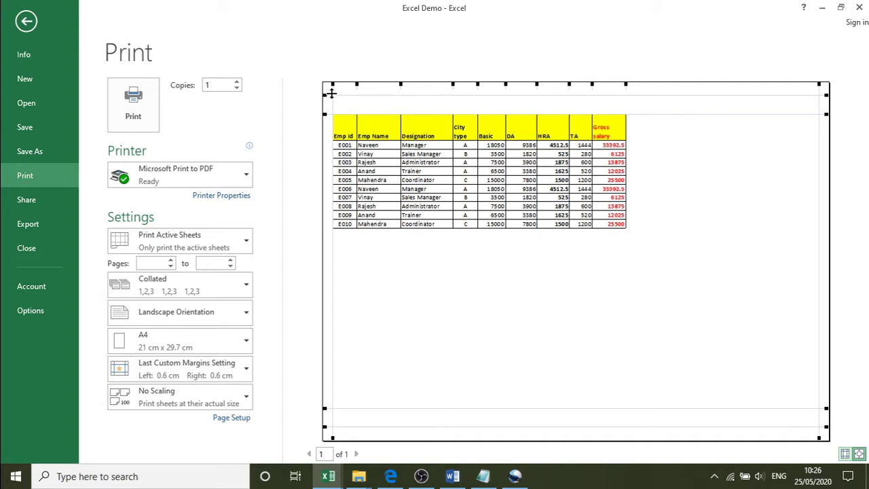
pyautogui.moveTo(332, 90)
pyautogui.mouseDown()
pyautogui.moveTo(385, 86)
pyautogui.moveTo(333, 87)
pyautogui.mouseUp()
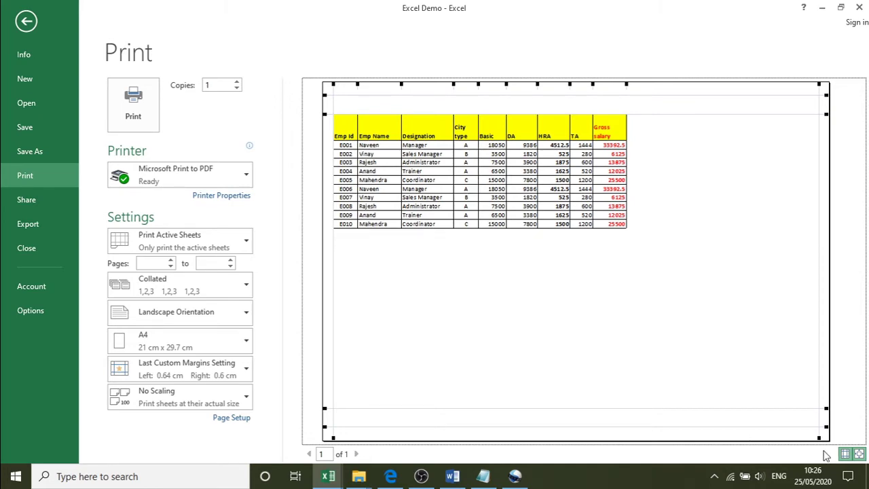
pyautogui.click(28, 23)
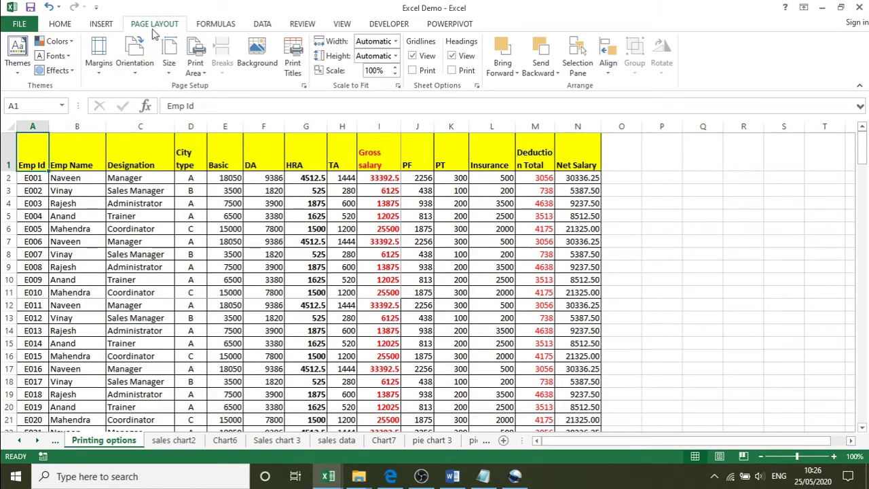
# Examine the Page Setup dialog, the margin presets and the custom margin settings, and close them without changes
pyautogui.click(305, 88)
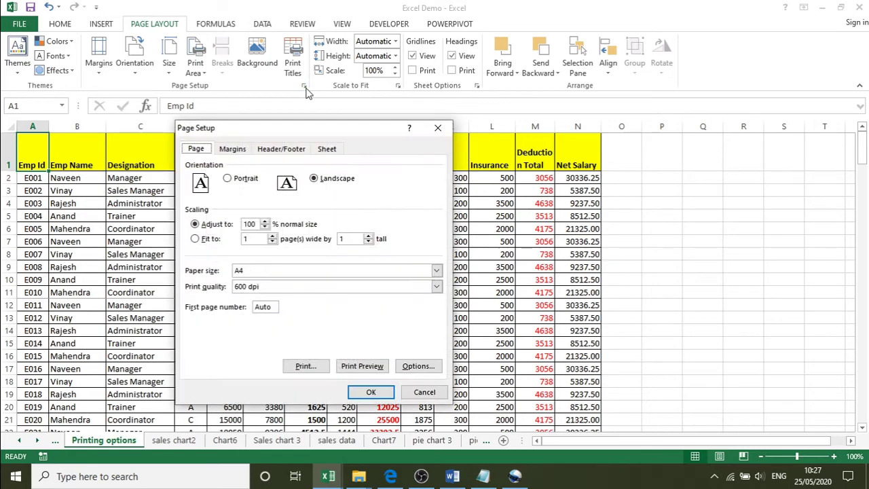
pyautogui.click(438, 127)
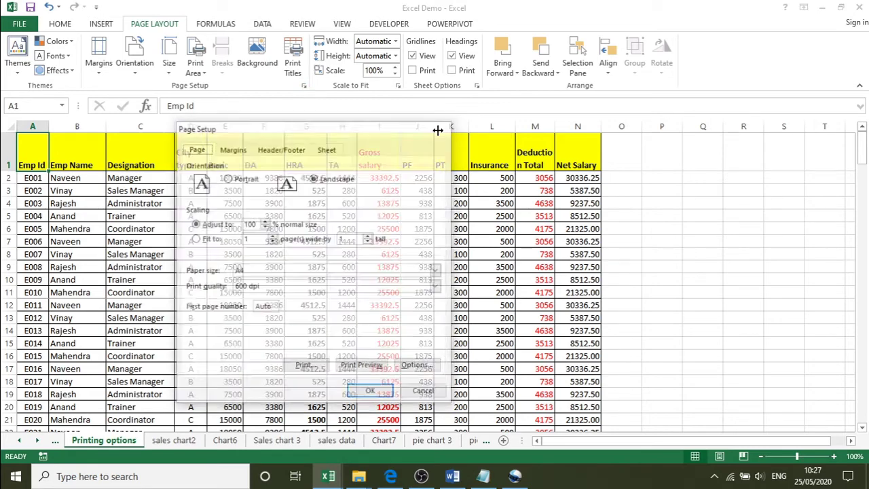
pyautogui.click(99, 68)
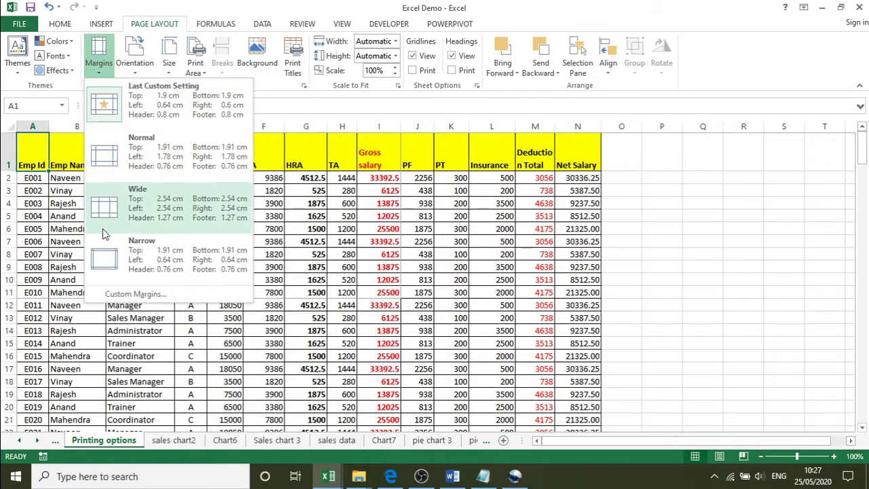
pyautogui.click(108, 302)
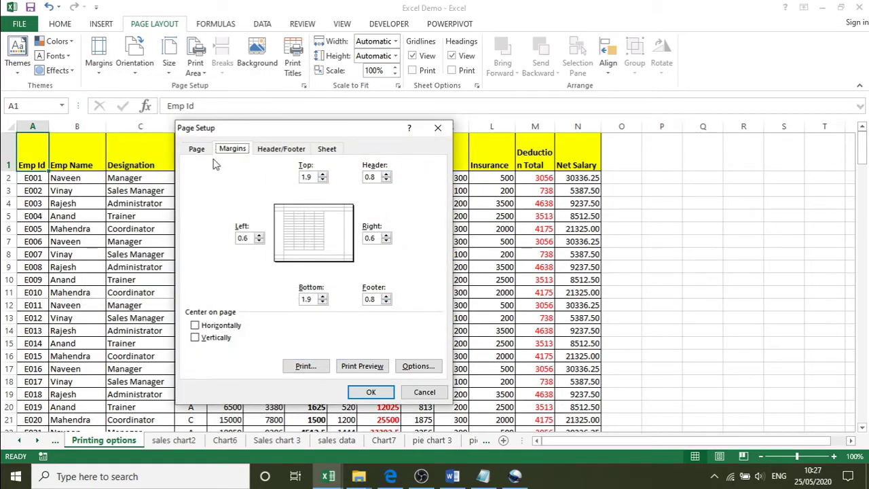
pyautogui.click(439, 130)
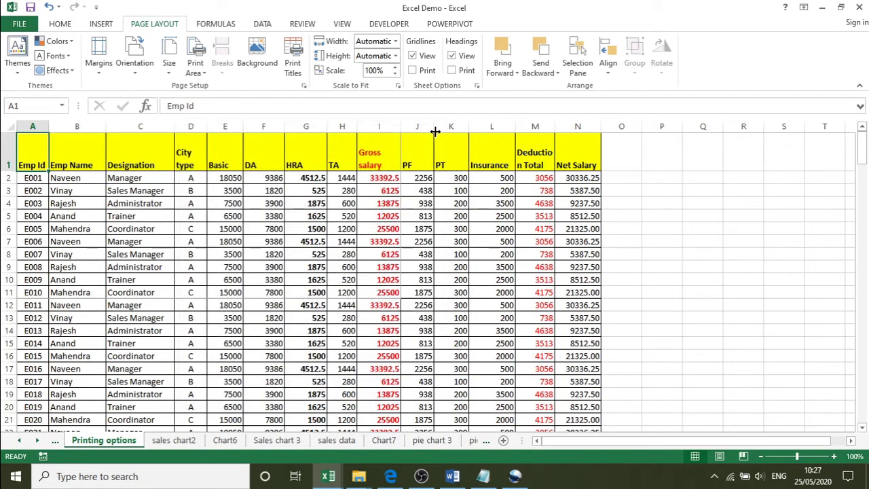
# Open Page Setup from the print preview, close it without changes, and return to the sheet
pyautogui.click(19, 24)
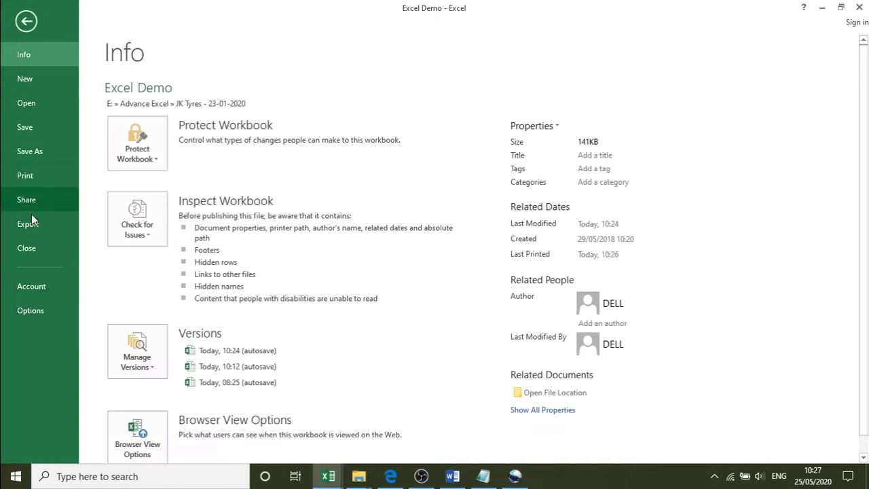
pyautogui.click(38, 180)
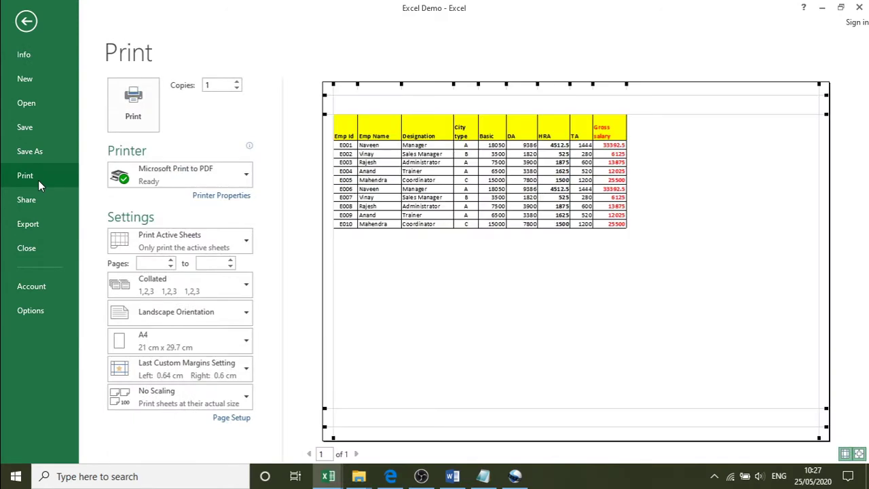
pyautogui.click(234, 420)
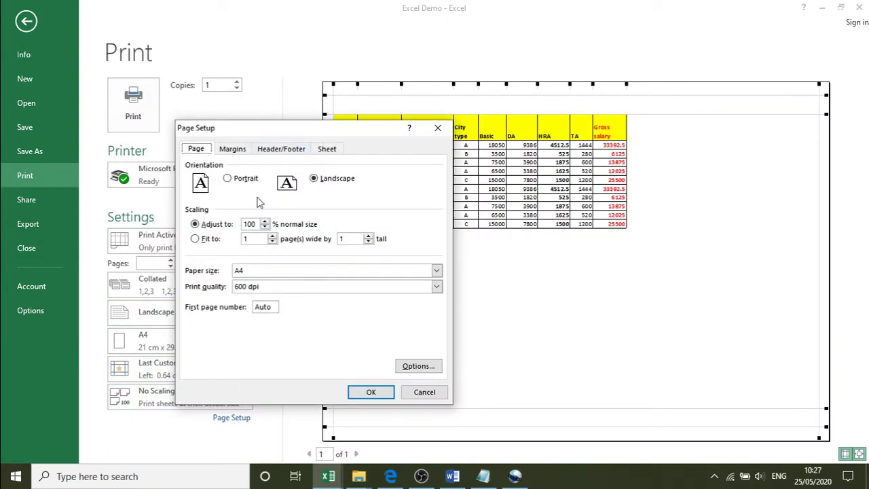
pyautogui.click(425, 392)
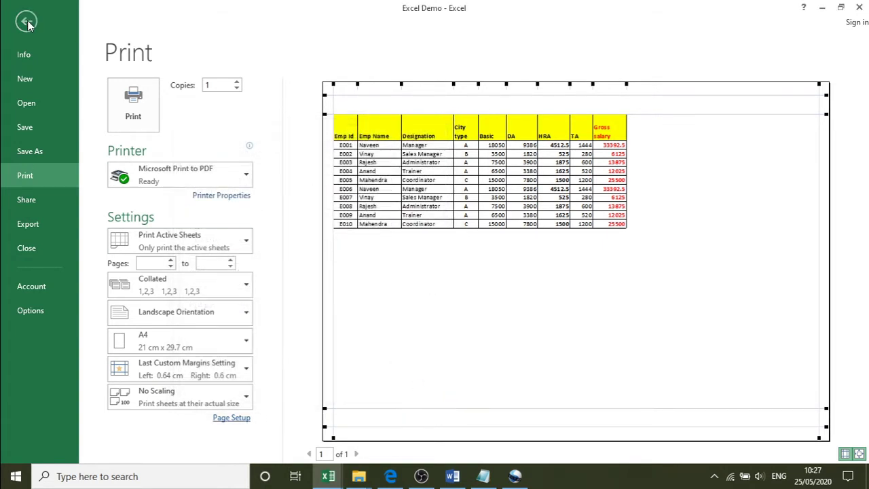
pyautogui.click(28, 23)
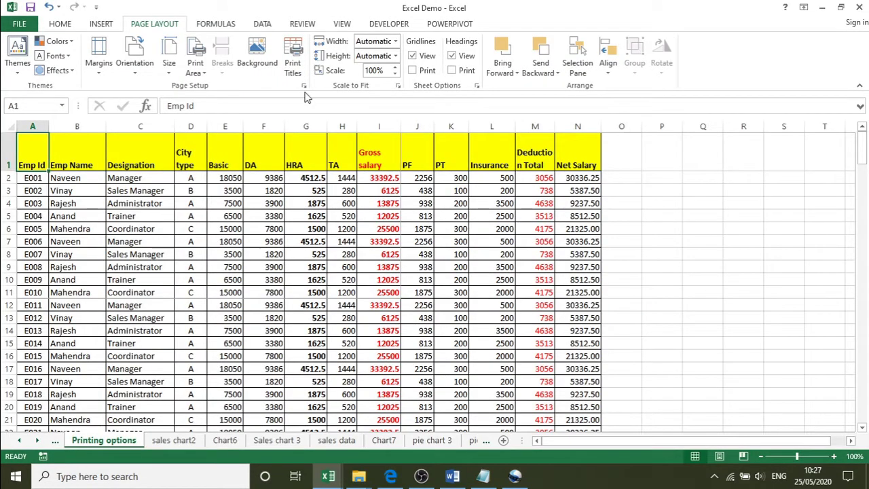
# Center the printout horizontally on the page in the Page Setup margin settings
pyautogui.click(303, 86)
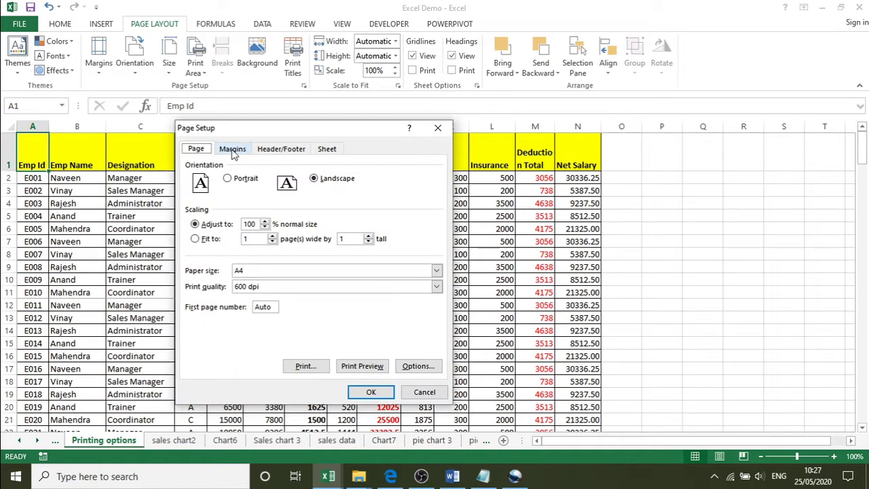
pyautogui.click(233, 151)
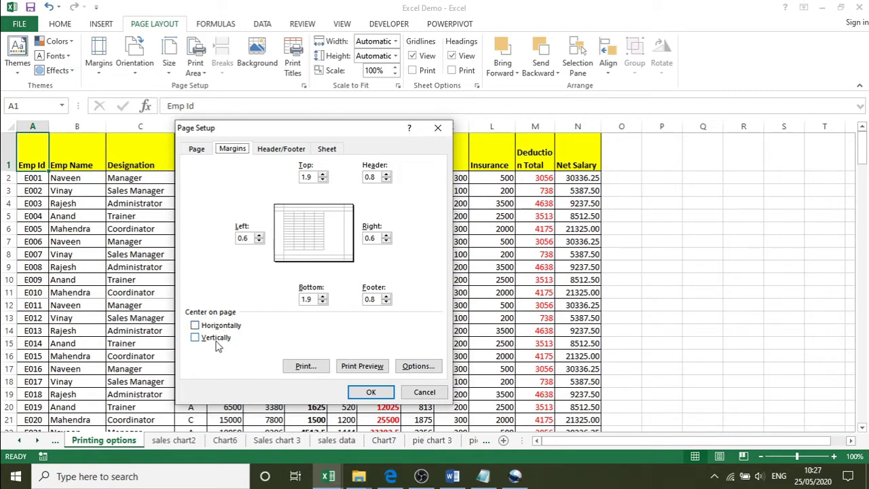
pyautogui.click(196, 327)
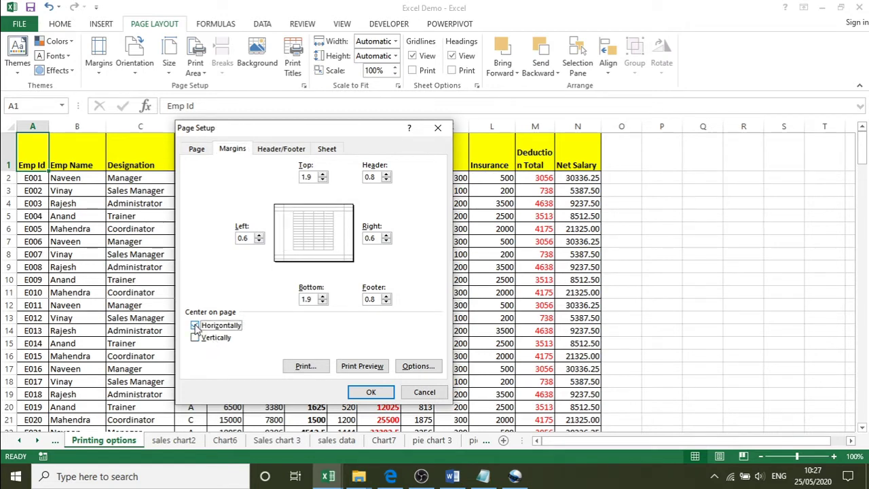
pyautogui.click(365, 393)
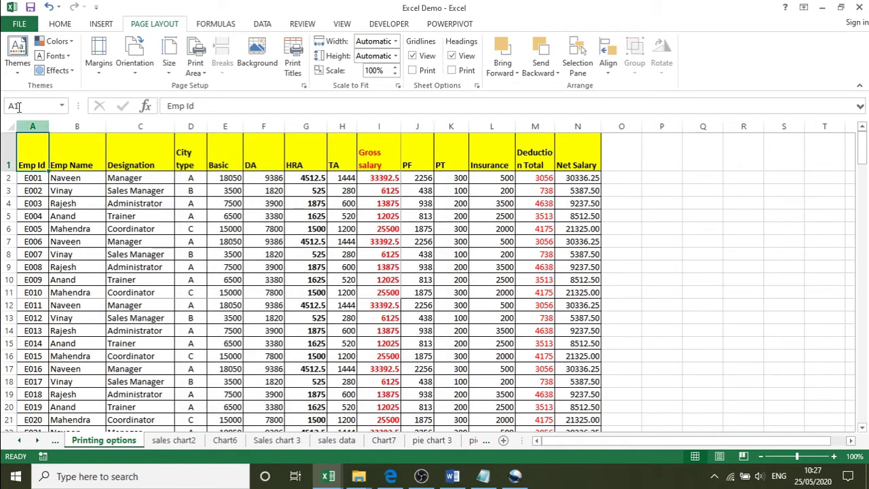
# Check the horizontally centered table in the print preview and hide the margin guides
pyautogui.click(28, 23)
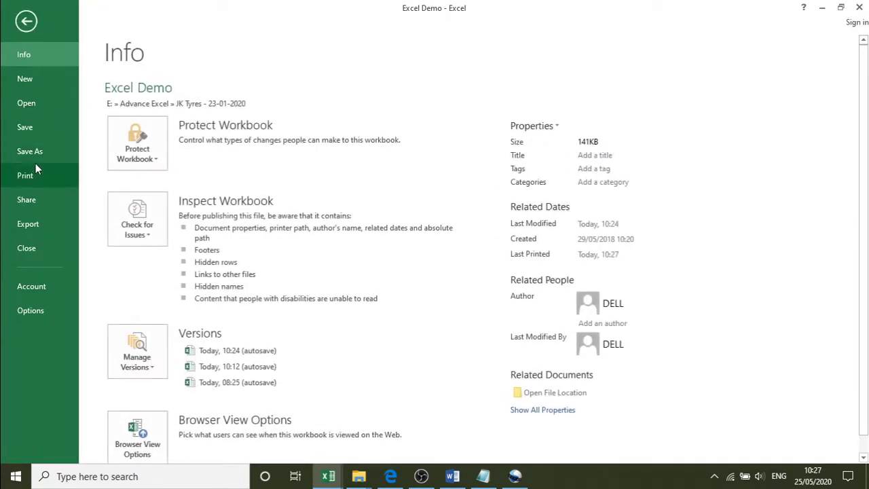
pyautogui.click(37, 175)
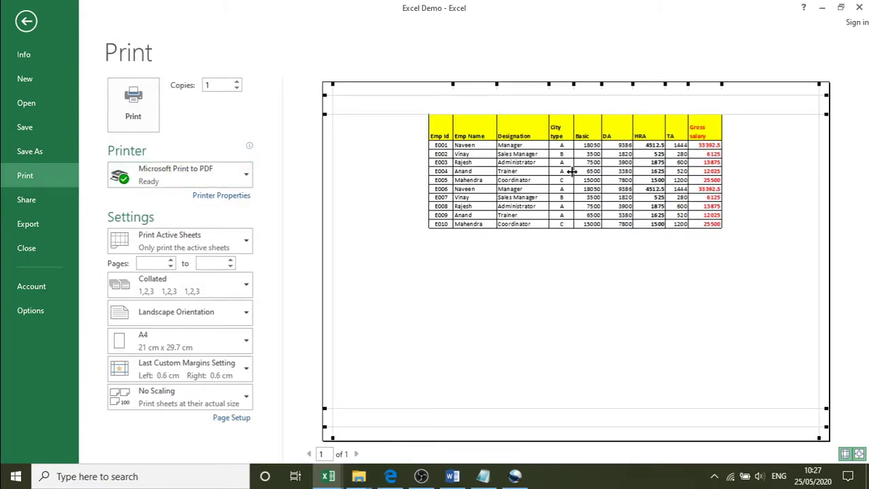
pyautogui.click(846, 455)
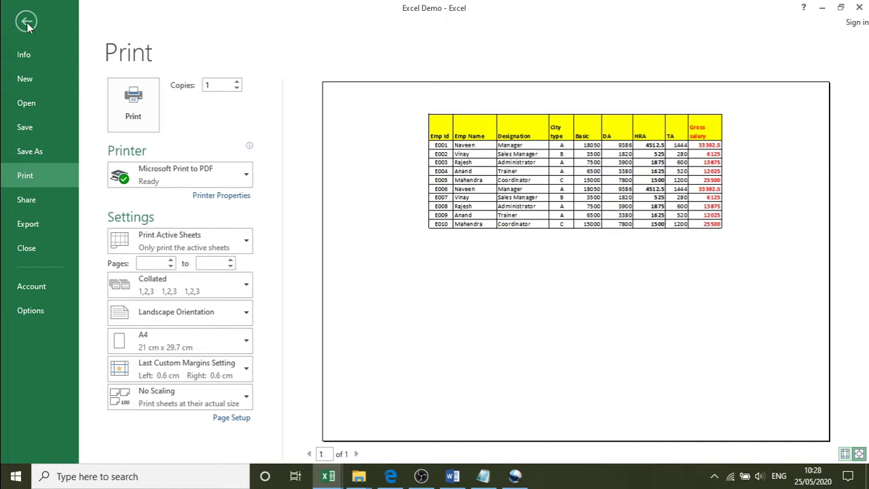
# Center the printout vertically on the page as well, using Page Setup from the print preview
pyautogui.click(231, 419)
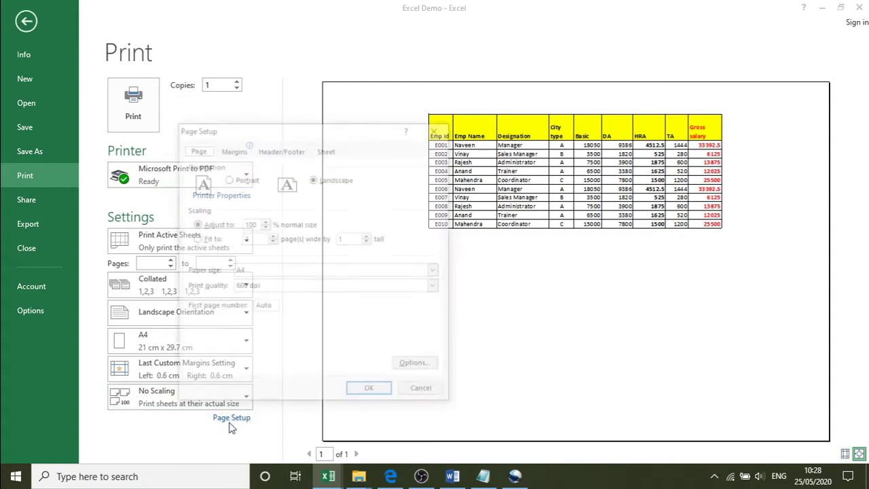
pyautogui.click(232, 148)
pyautogui.click(202, 326)
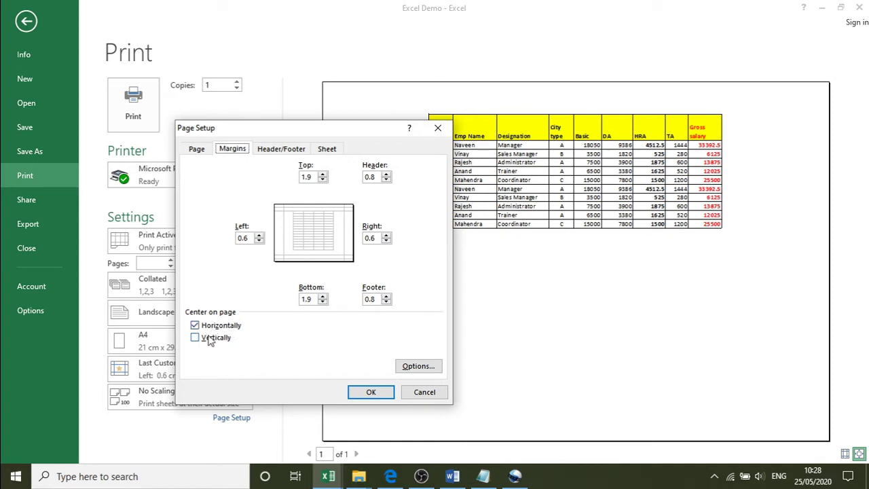
pyautogui.click(211, 339)
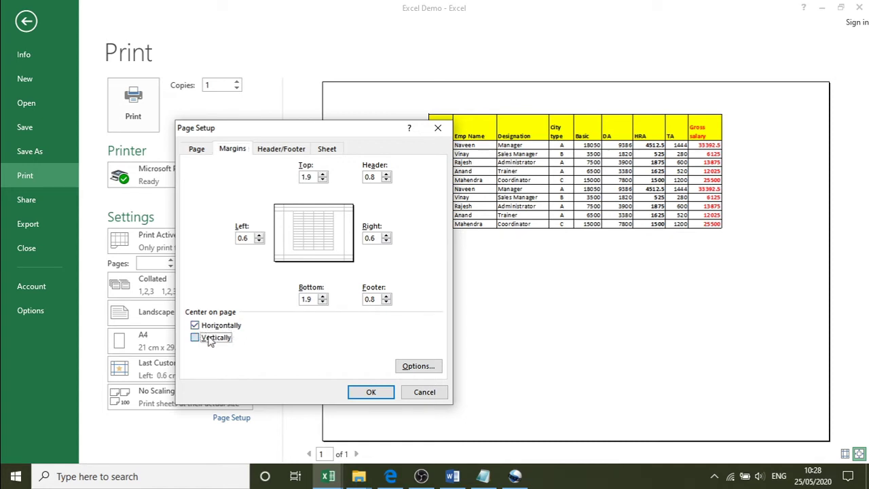
pyautogui.click(352, 397)
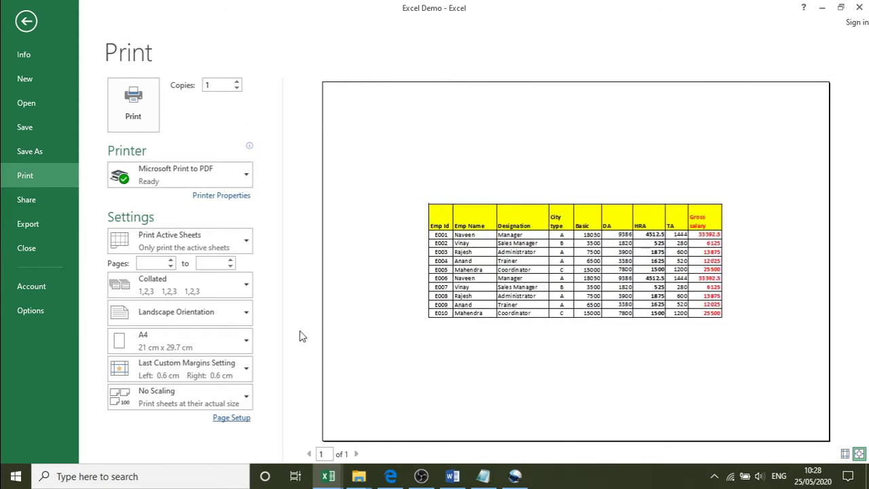
# Turn off the vertical centering of the printout in Page Setup
pyautogui.click(231, 418)
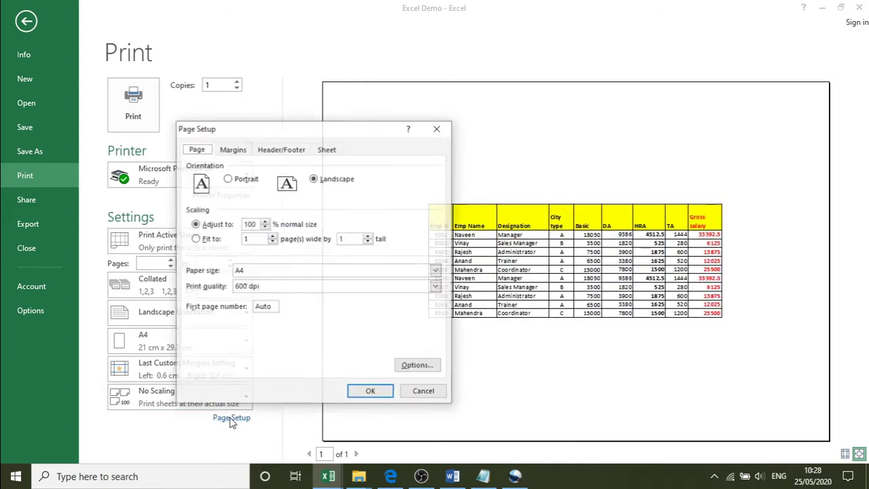
pyautogui.click(232, 150)
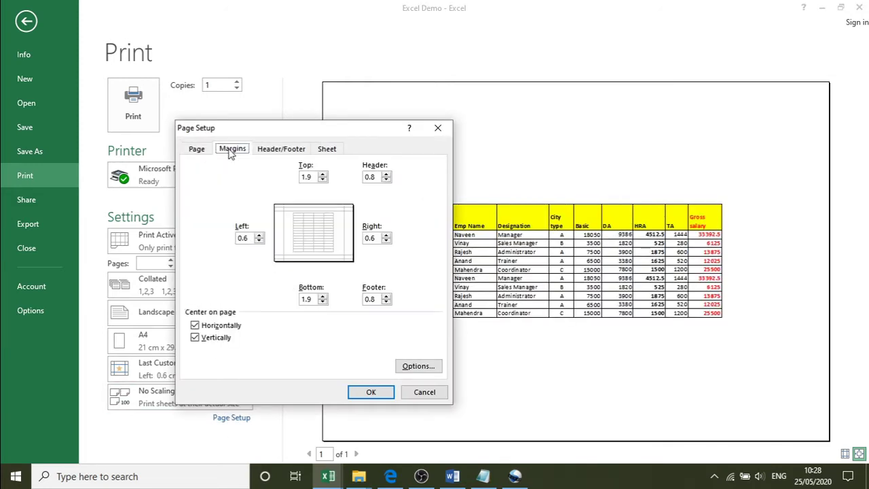
pyautogui.click(203, 339)
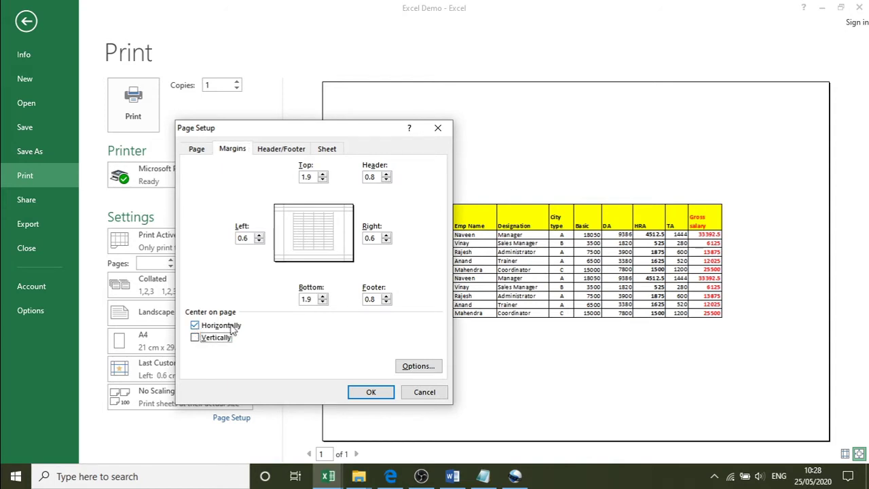
pyautogui.click(371, 393)
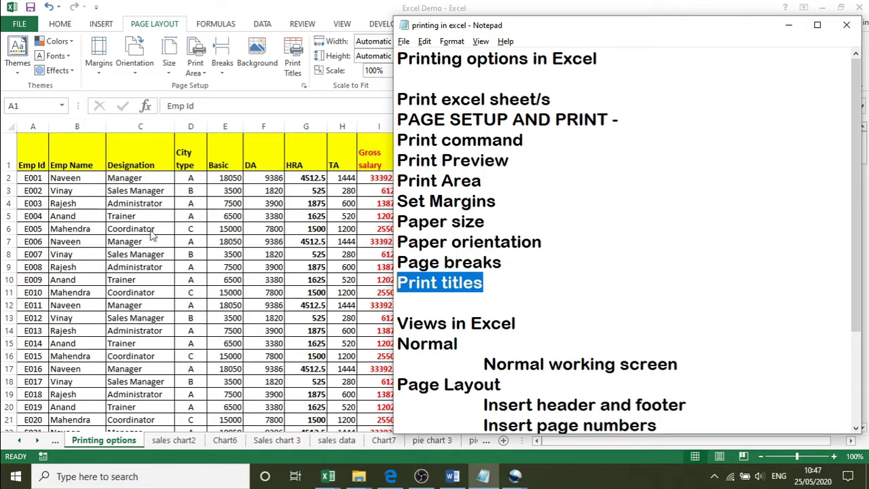
# Switch to Excel, examine the column headings on pages 1 to 4 of the print preview, go back to page 1, and return to the sheet
pyautogui.click(34, 149)
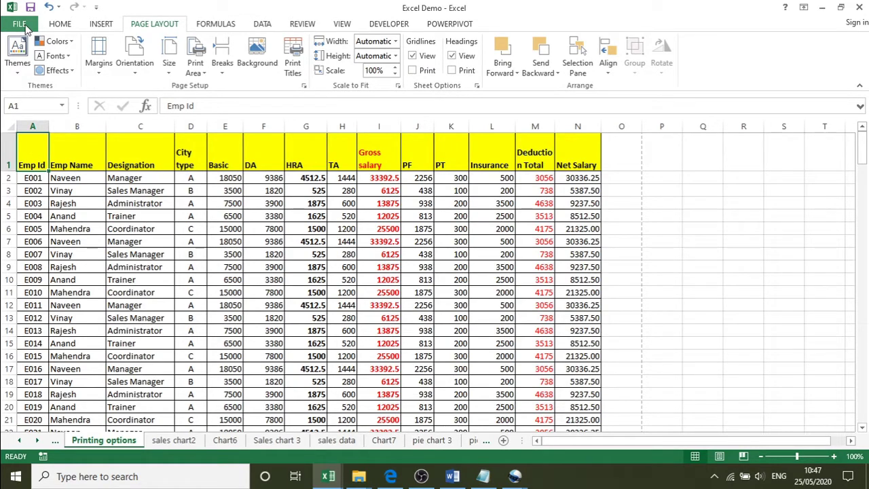
pyautogui.click(25, 29)
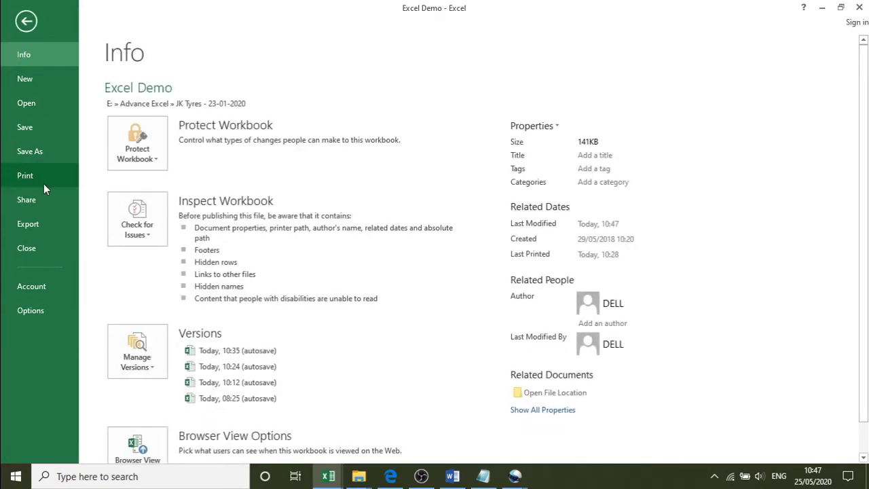
pyautogui.click(44, 184)
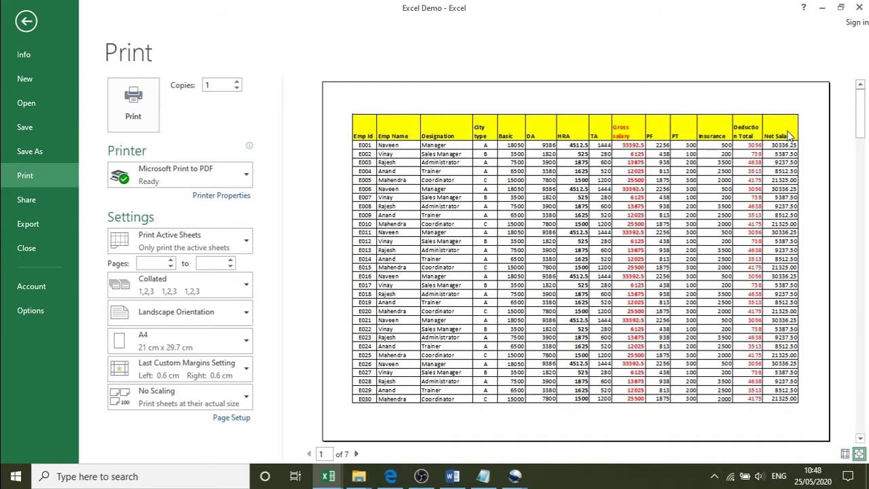
pyautogui.click(356, 453)
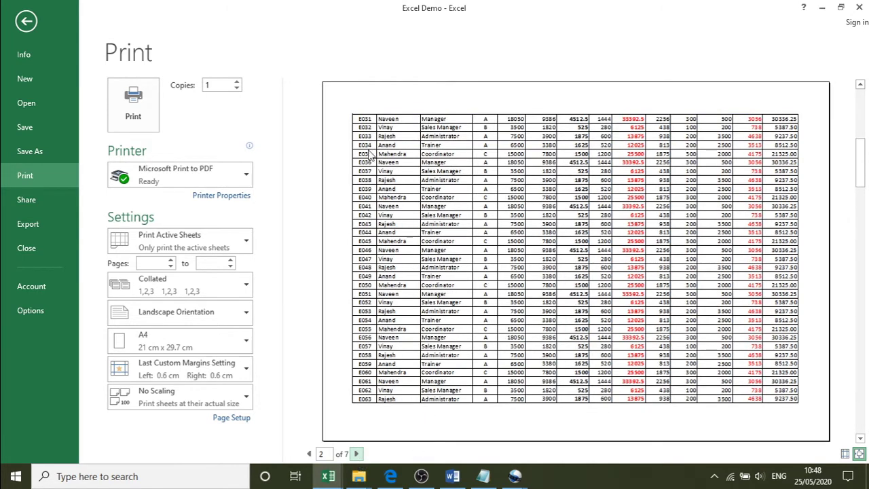
pyautogui.click(358, 453)
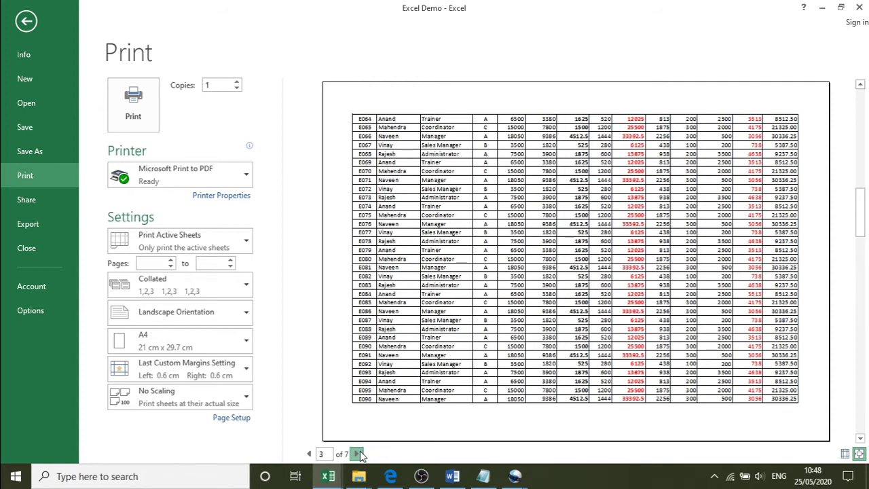
pyautogui.click(358, 453)
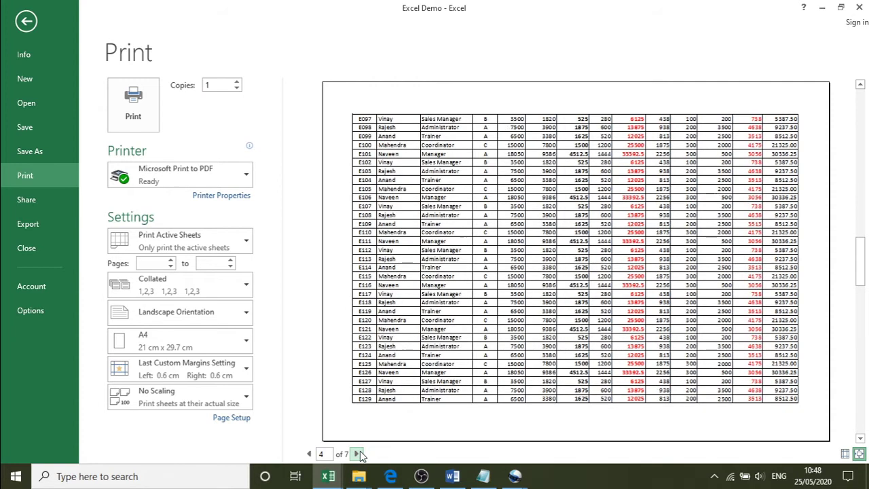
pyautogui.click(309, 454)
pyautogui.click(309, 454)
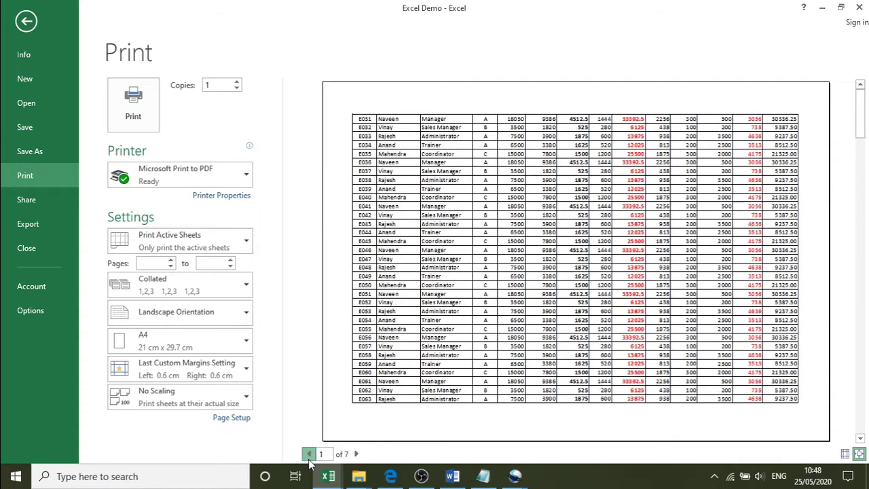
pyautogui.click(309, 453)
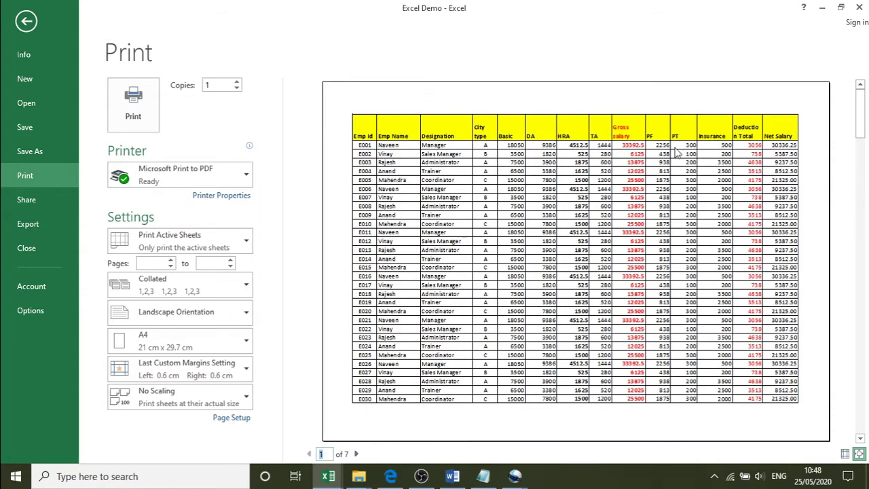
pyautogui.click(27, 22)
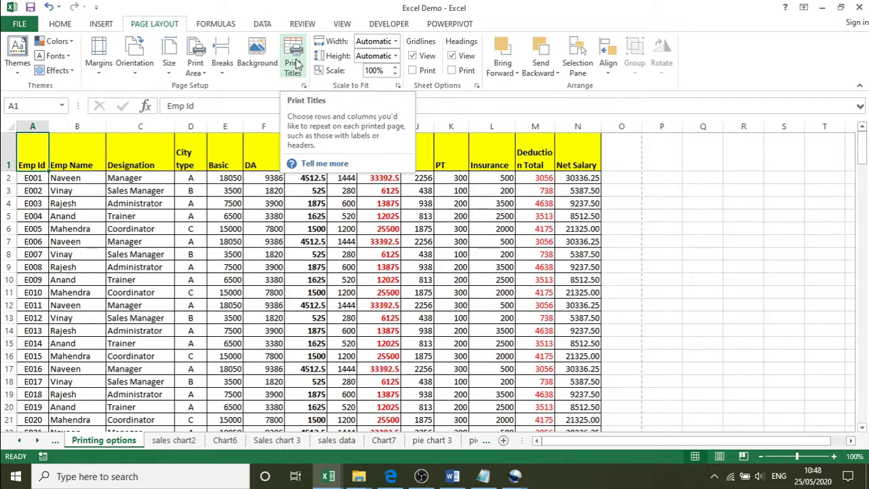
# Set row 1 ($1:$1) as the print title row to repeat at the top of every page
pyautogui.click(294, 63)
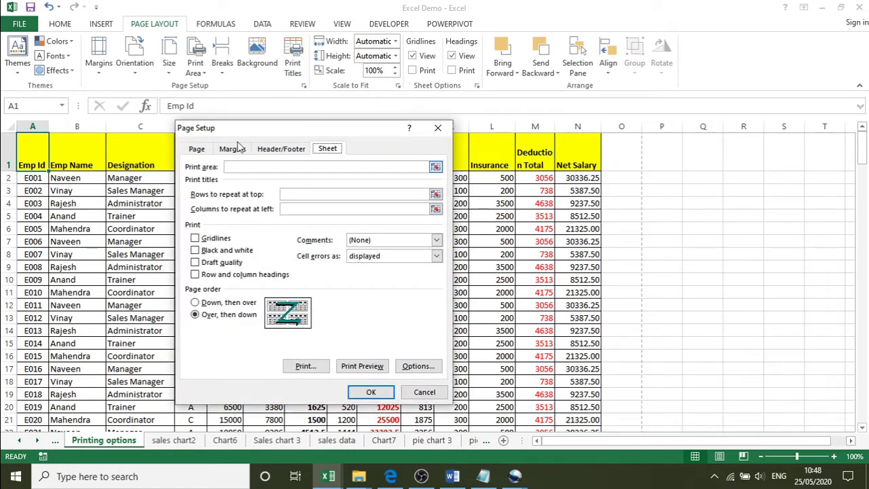
pyautogui.moveTo(246, 132); pyautogui.dragTo(226, 144)
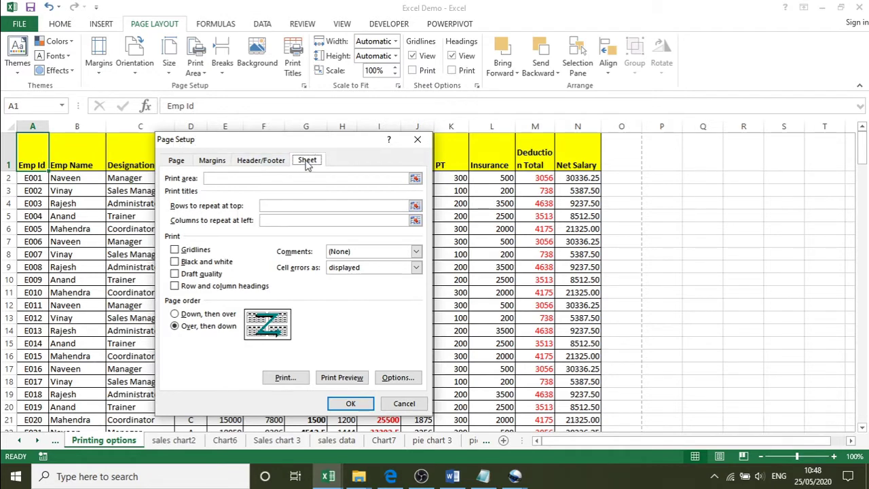
pyautogui.click(266, 208)
pyautogui.click(266, 207)
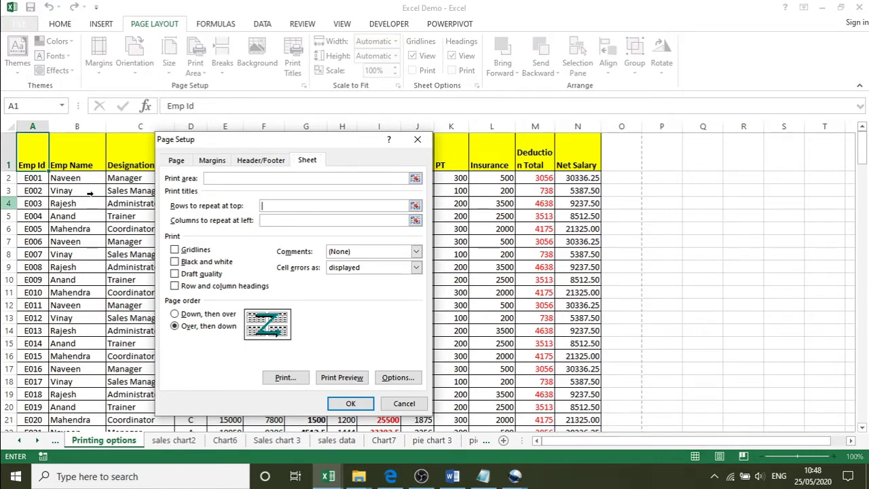
pyautogui.click(35, 155)
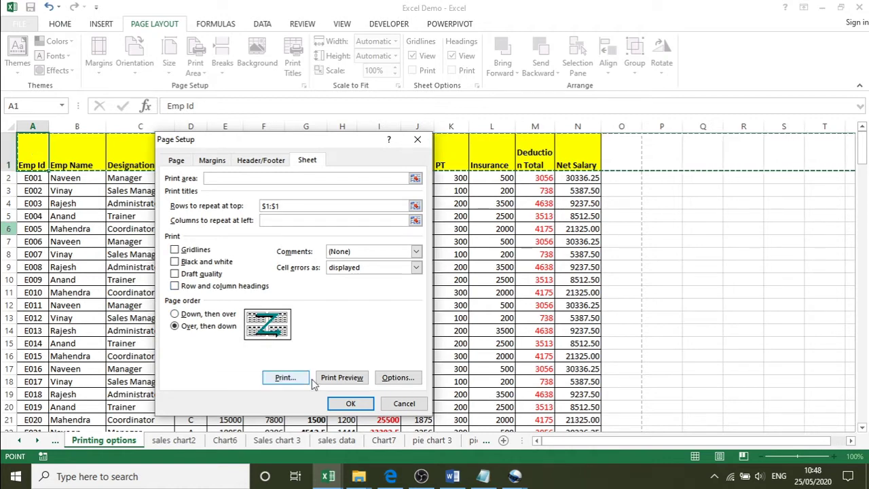
pyautogui.click(347, 404)
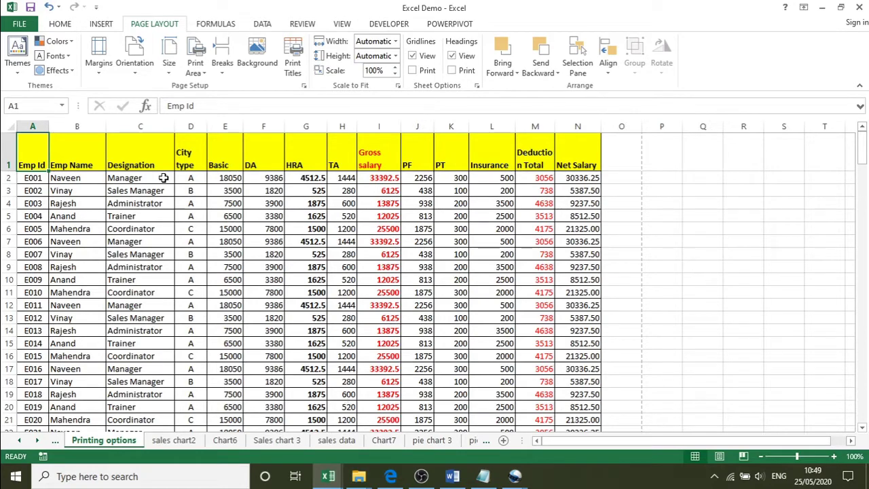
# Open the print preview and examine the repeated heading row on each page from page 1 through page 7
pyautogui.click(19, 24)
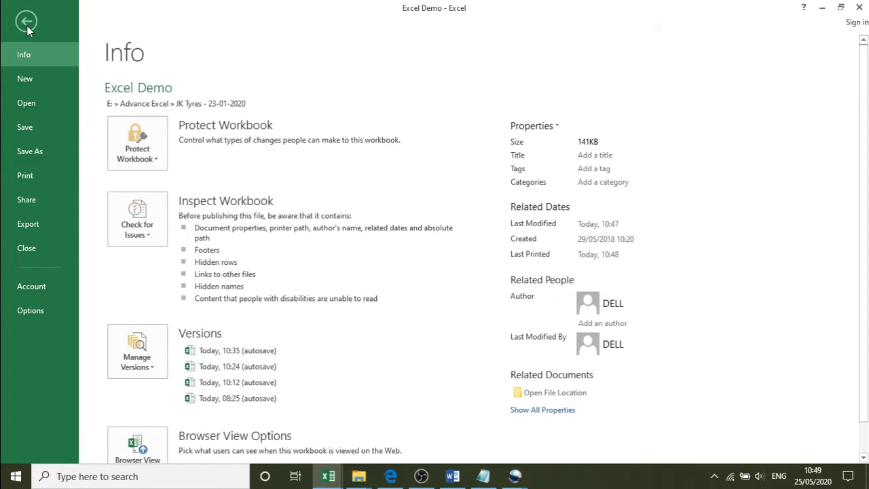
pyautogui.click(38, 180)
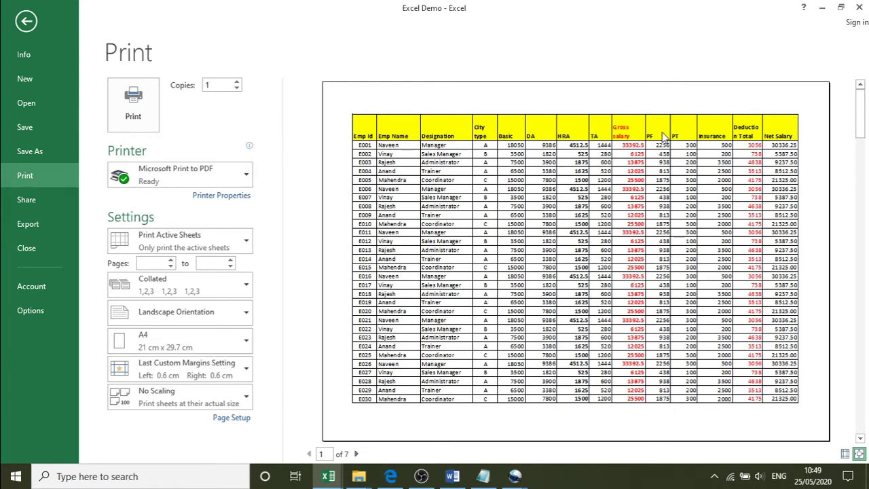
pyautogui.click(356, 454)
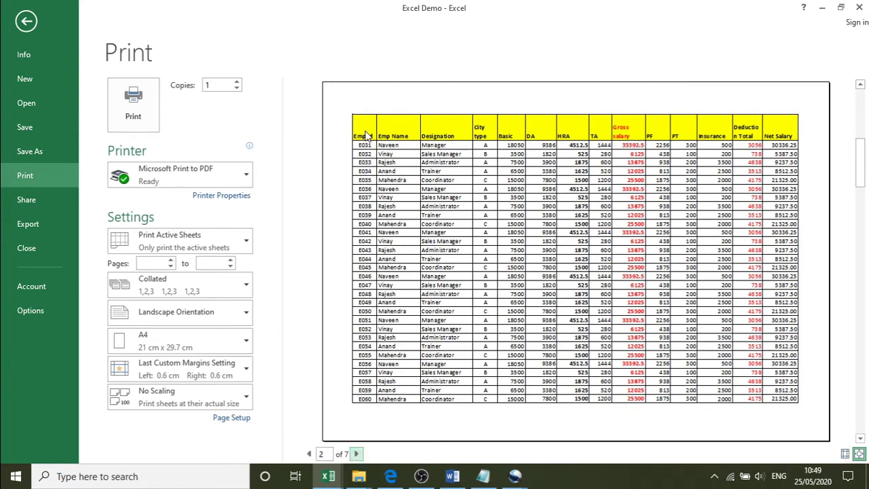
pyautogui.click(357, 455)
pyautogui.click(358, 455)
pyautogui.click(364, 459)
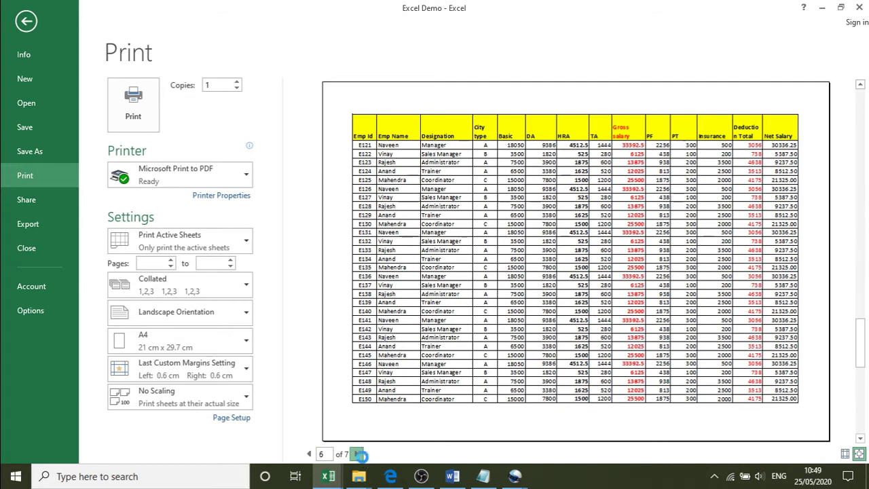
pyautogui.click(364, 459)
pyautogui.click(363, 460)
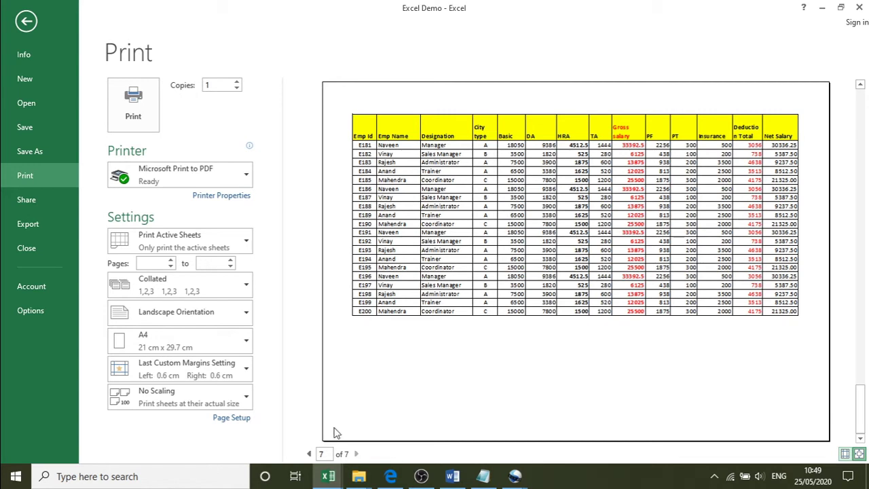
# Go back to page 1 of the print preview and return to the sheet
pyautogui.click(310, 453)
pyautogui.click(310, 454)
pyautogui.click(310, 454)
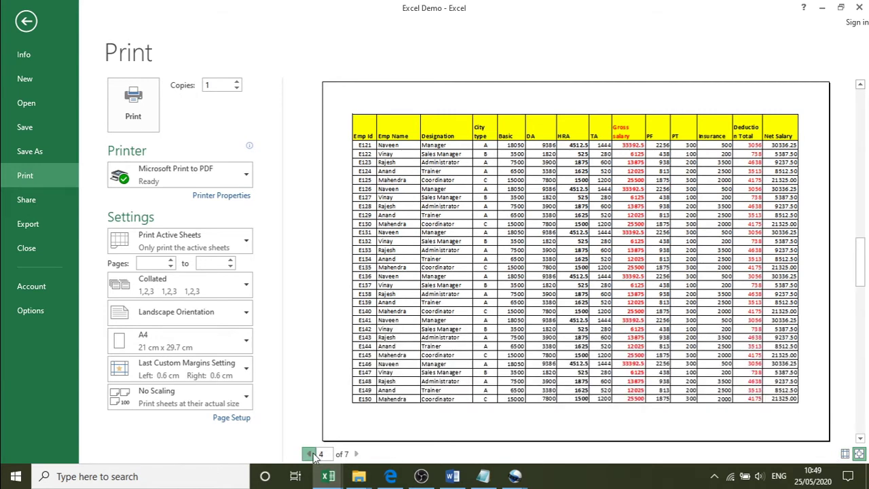
pyautogui.click(310, 454)
pyautogui.click(310, 453)
pyautogui.click(310, 454)
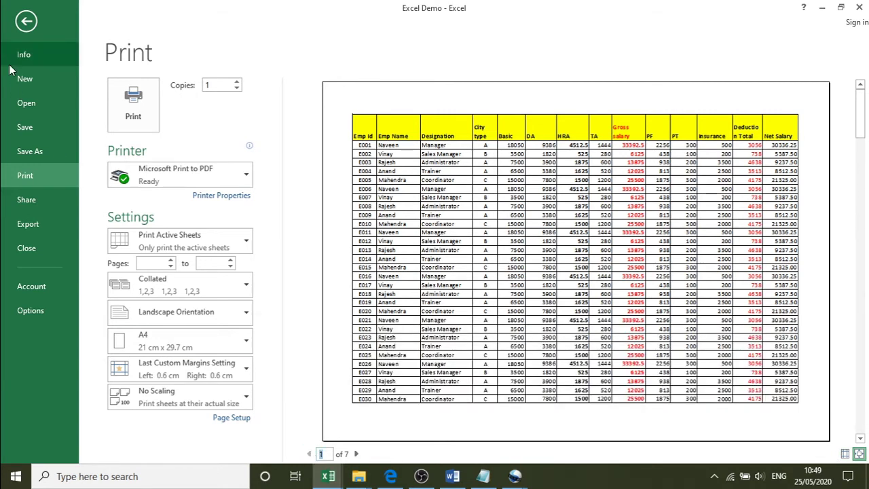
pyautogui.click(27, 22)
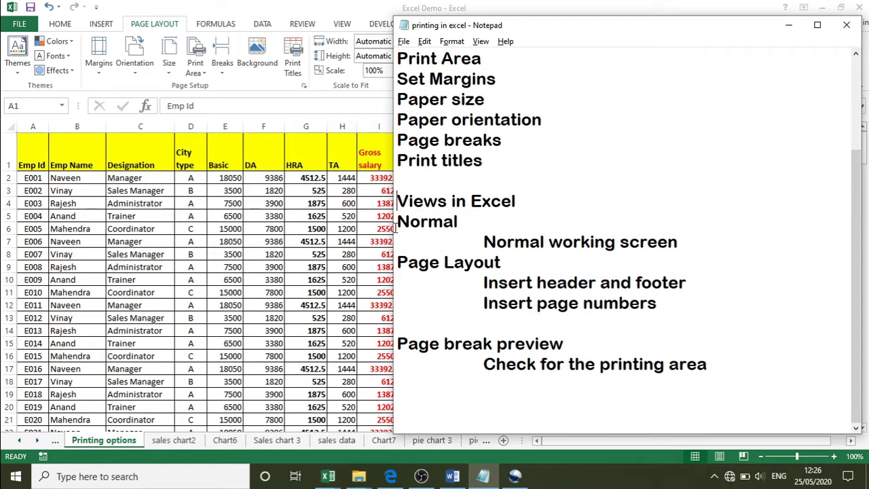
# Switch to Excel, show the salary sheet in Page Layout view, and look over the header and footer areas between pages 1 and 2
pyautogui.click(263, 231)
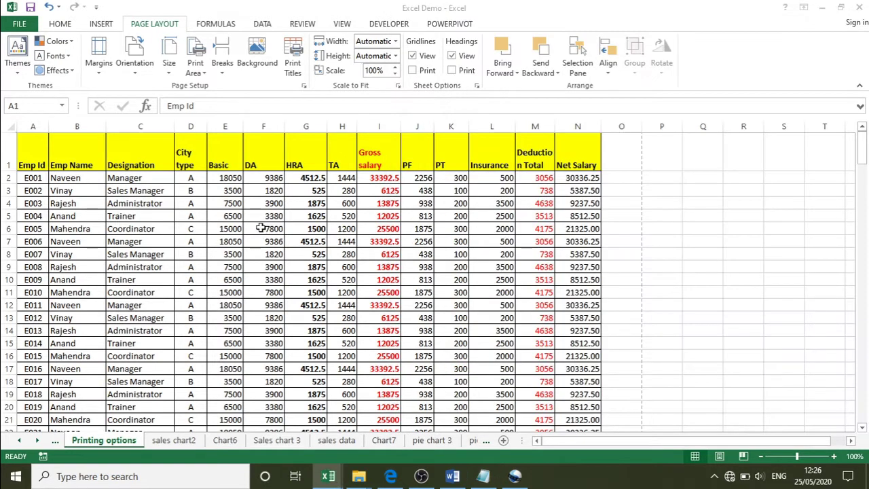
pyautogui.click(341, 25)
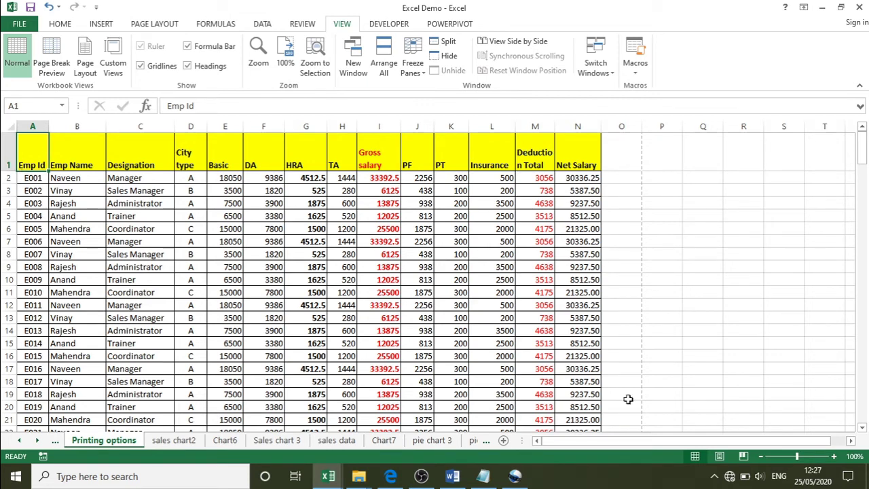
pyautogui.click(720, 457)
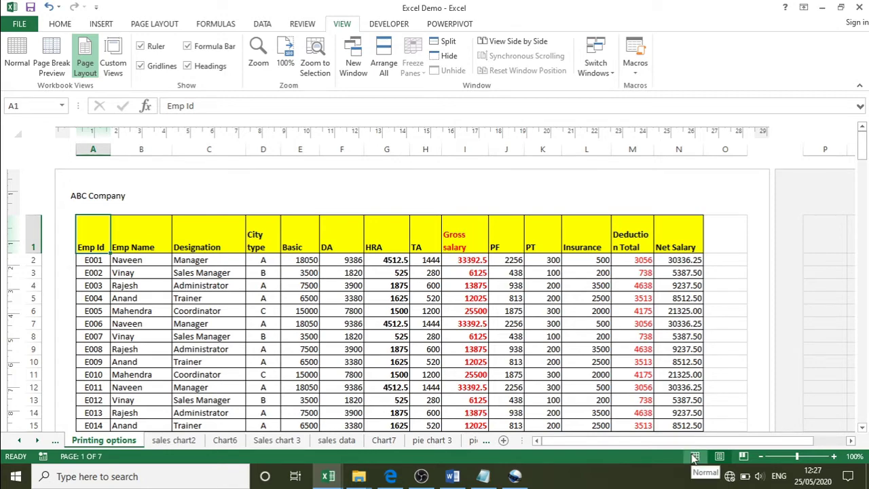
pyautogui.moveTo(865, 151); pyautogui.dragTo(865, 188)
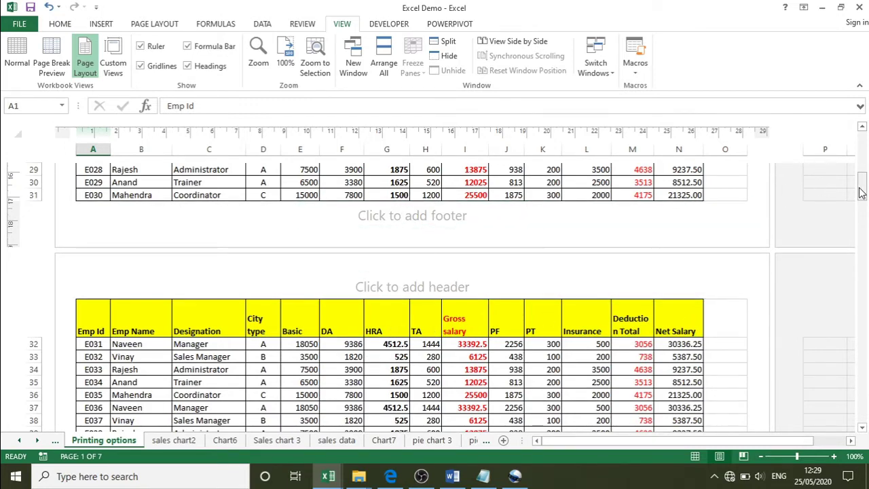
pyautogui.moveTo(861, 192); pyautogui.dragTo(862, 146)
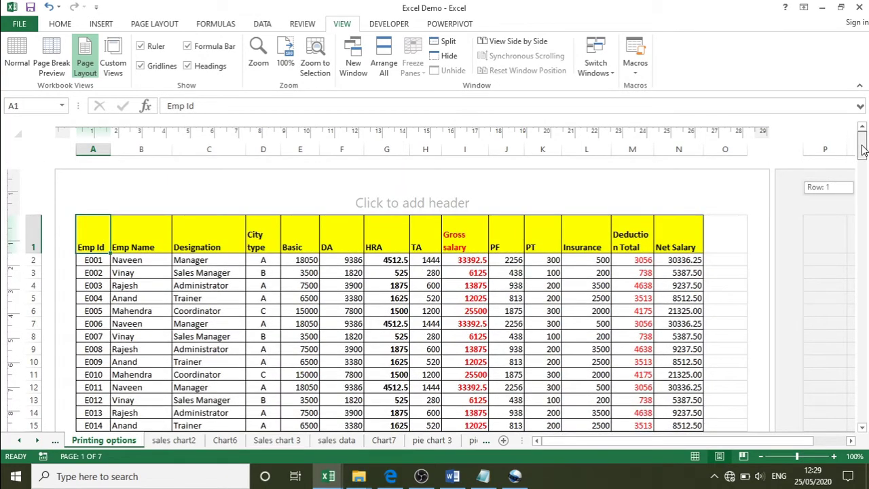
pyautogui.moveTo(863, 151); pyautogui.dragTo(863, 150)
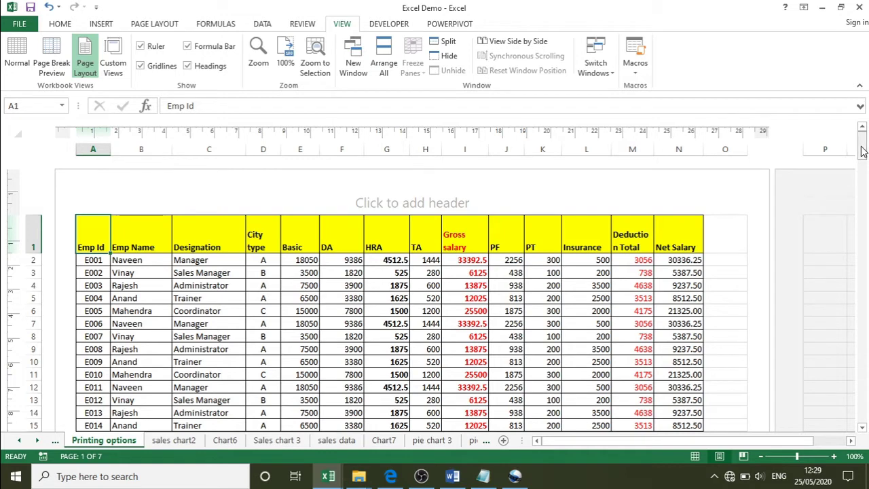
pyautogui.click(227, 296)
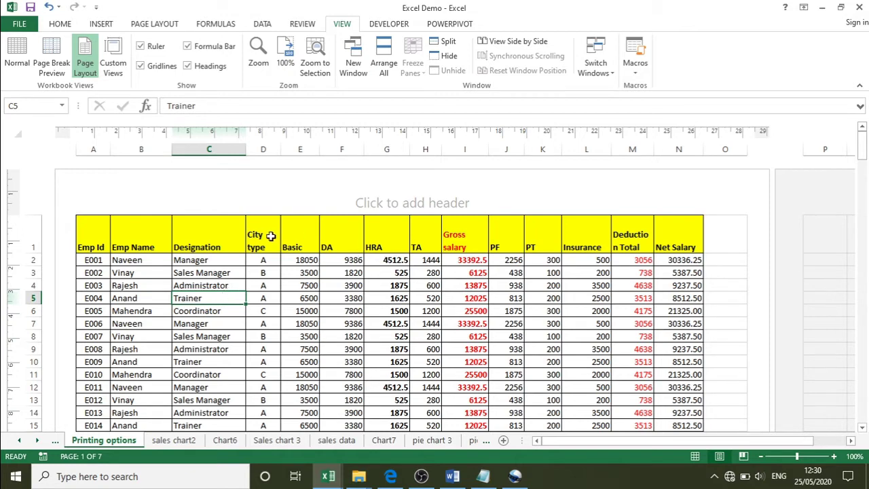
# Enter "ABC company" in the left section of the page header
pyautogui.click(148, 204)
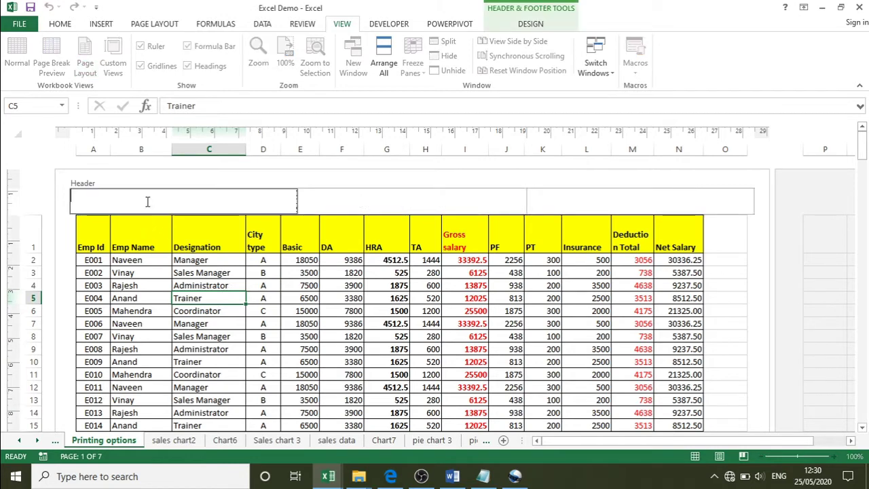
pyautogui.click(412, 198)
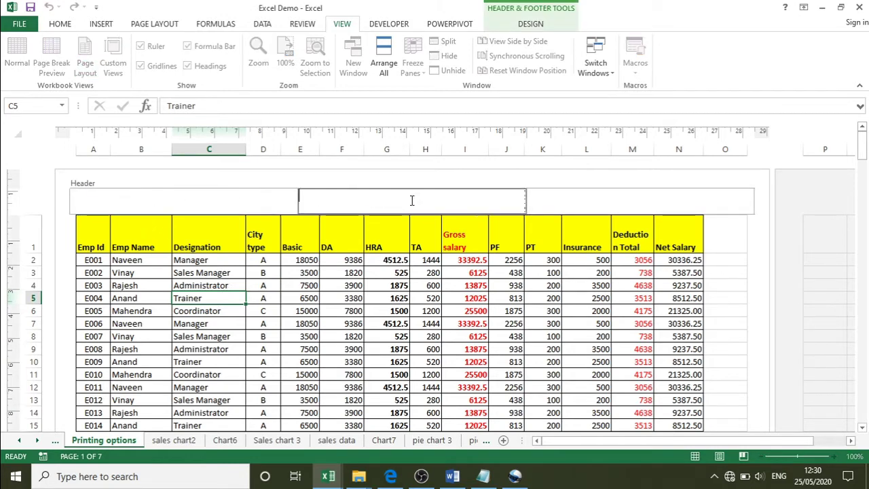
pyautogui.click(237, 202)
pyautogui.click(374, 195)
pyautogui.click(575, 196)
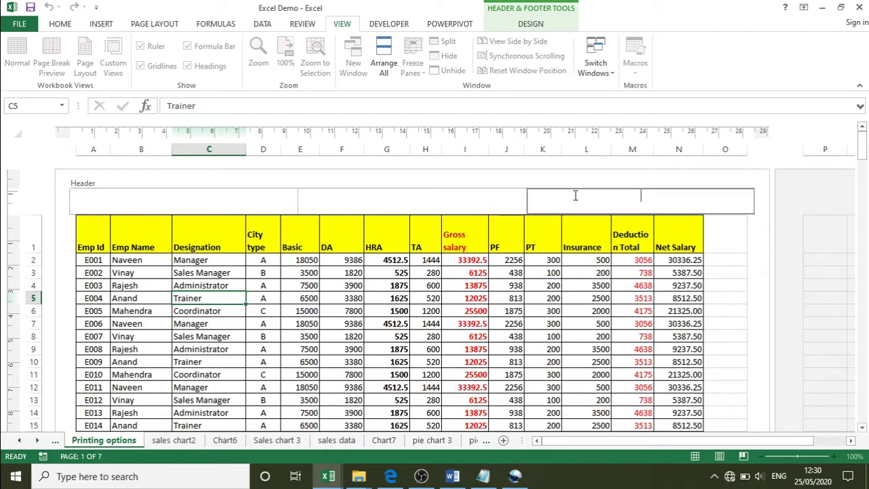
pyautogui.click(165, 201)
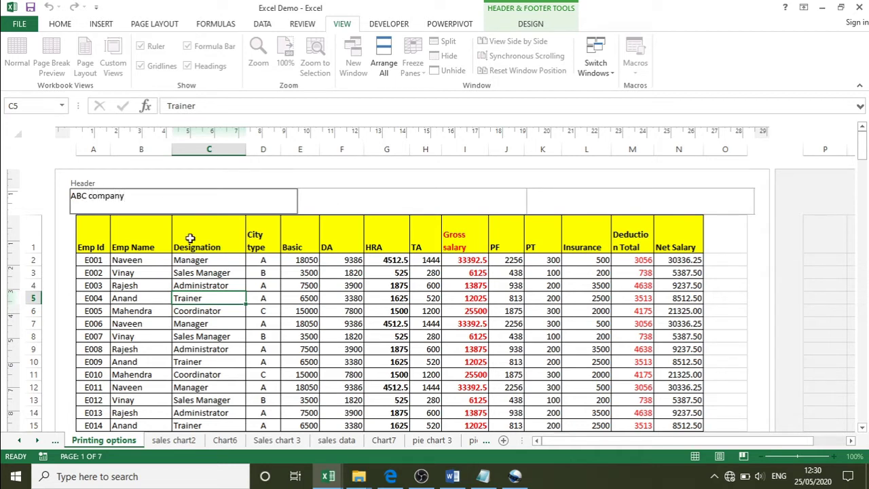
pyautogui.click(202, 261)
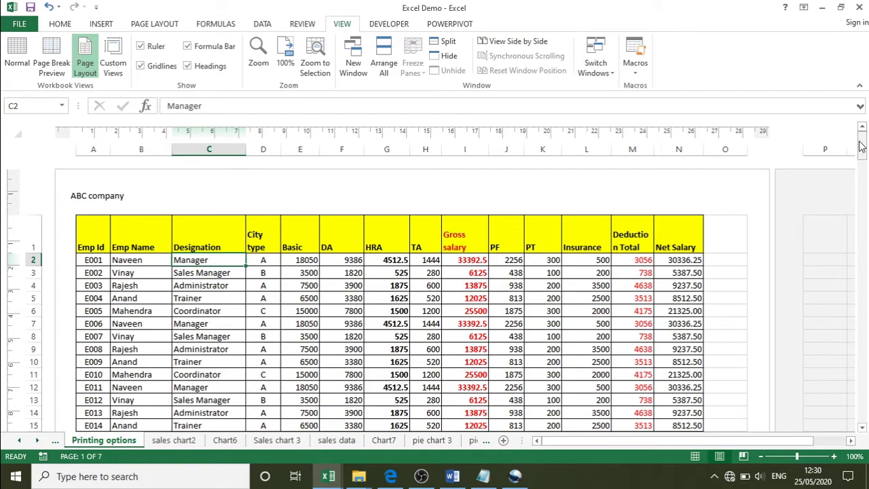
# Add the preset "Page 1 of ?" page-number footer to the centre section of the page footer
pyautogui.moveTo(866, 151); pyautogui.dragTo(849, 187)
pyautogui.click(481, 233)
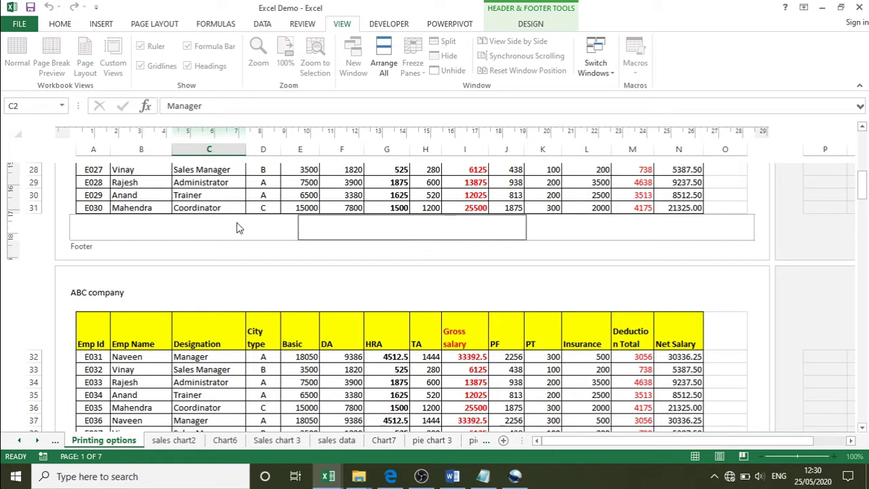
pyautogui.click(531, 24)
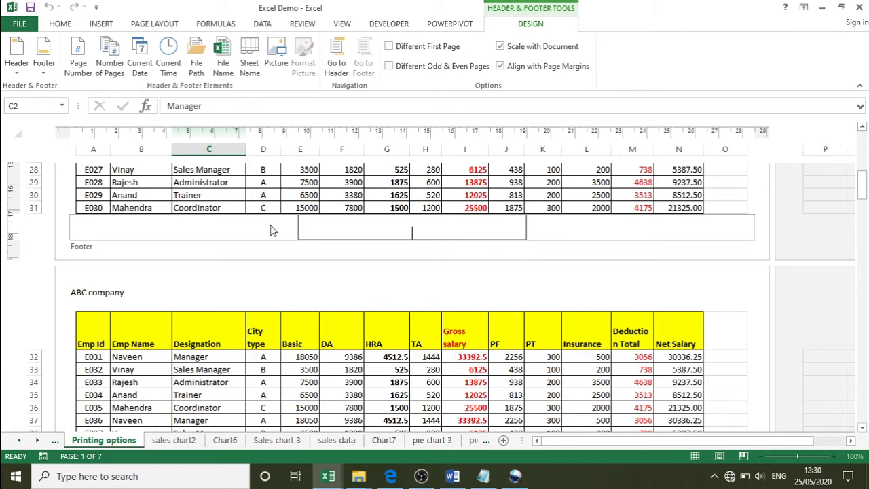
pyautogui.click(335, 196)
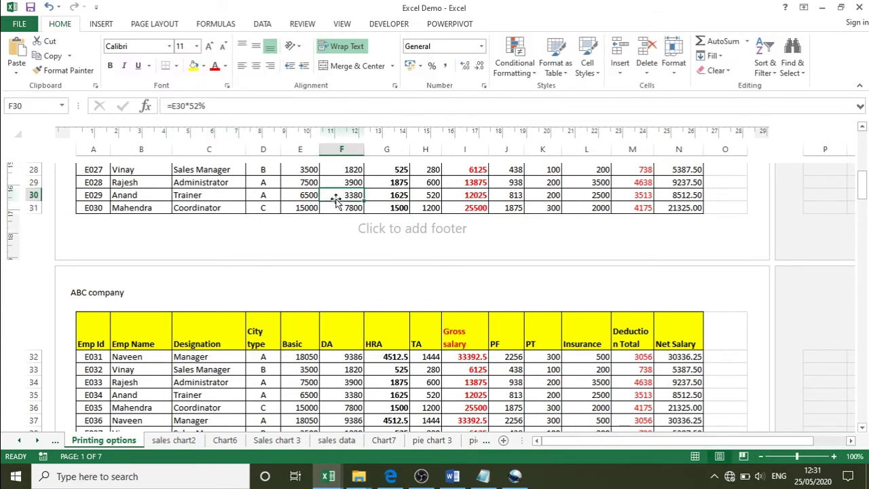
pyautogui.click(449, 230)
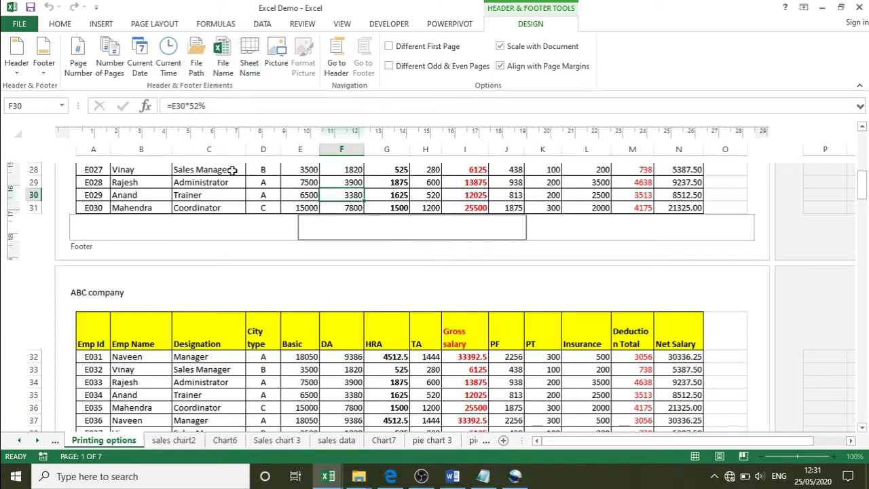
pyautogui.click(44, 64)
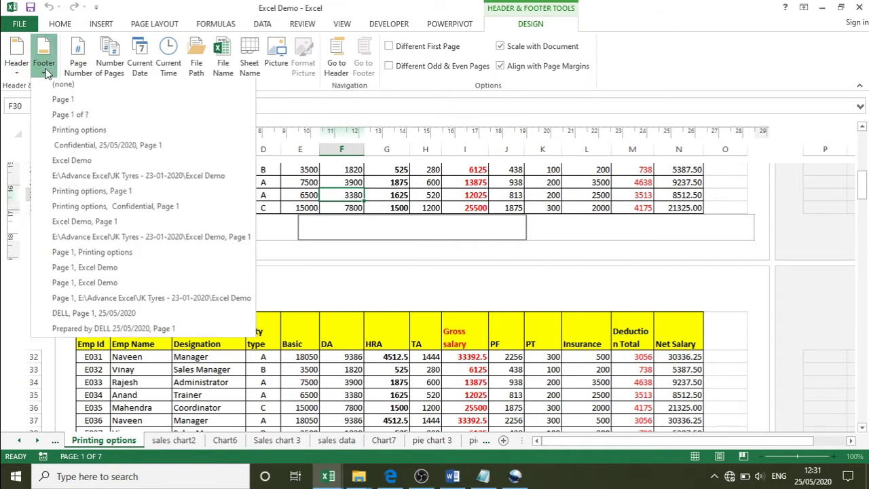
pyautogui.click(61, 121)
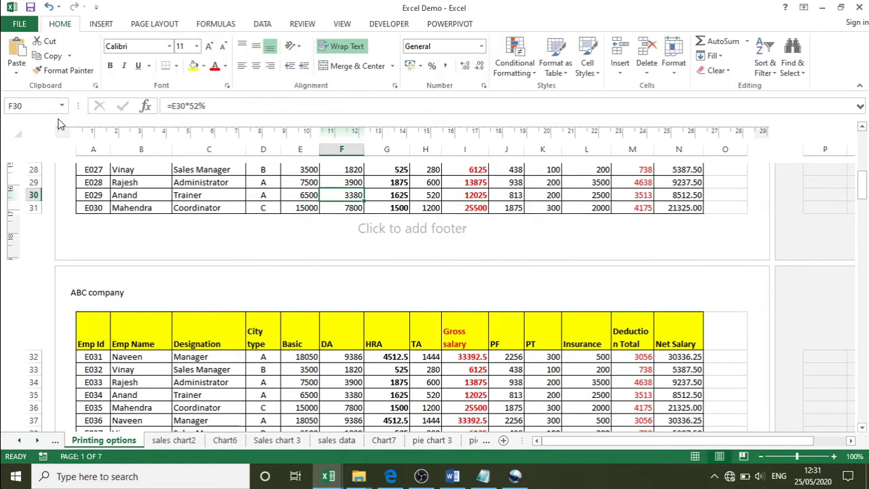
pyautogui.click(438, 234)
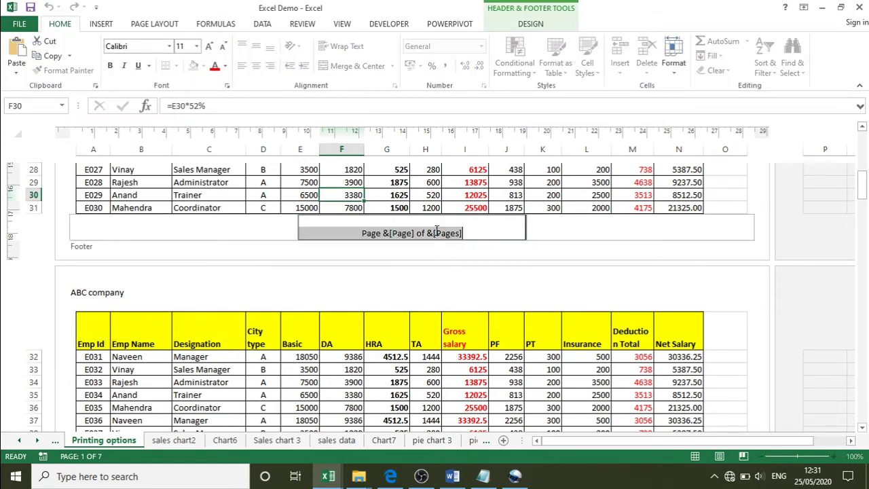
pyautogui.click(509, 195)
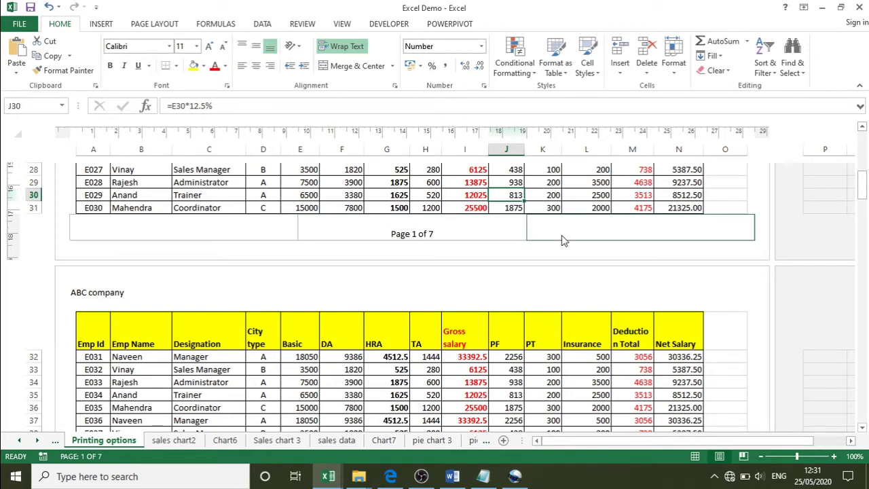
# Insert the file name element (&[File]) in the left section of the page footer
pyautogui.click(562, 236)
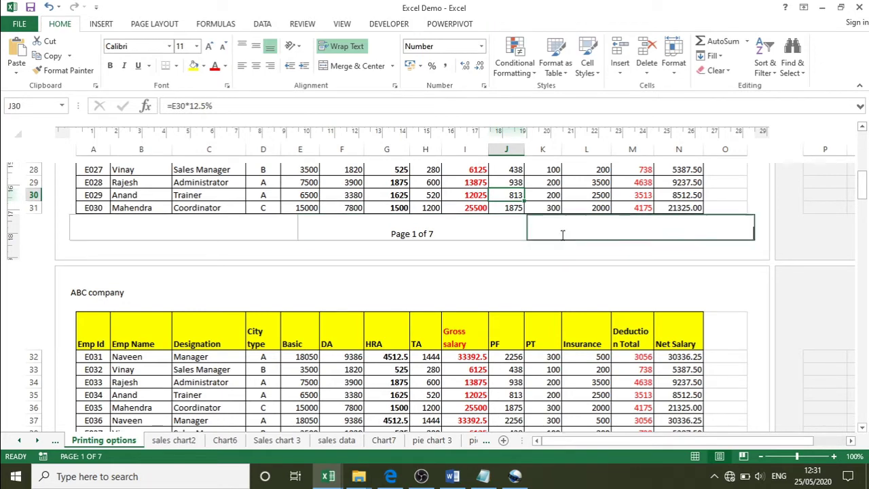
pyautogui.click(214, 225)
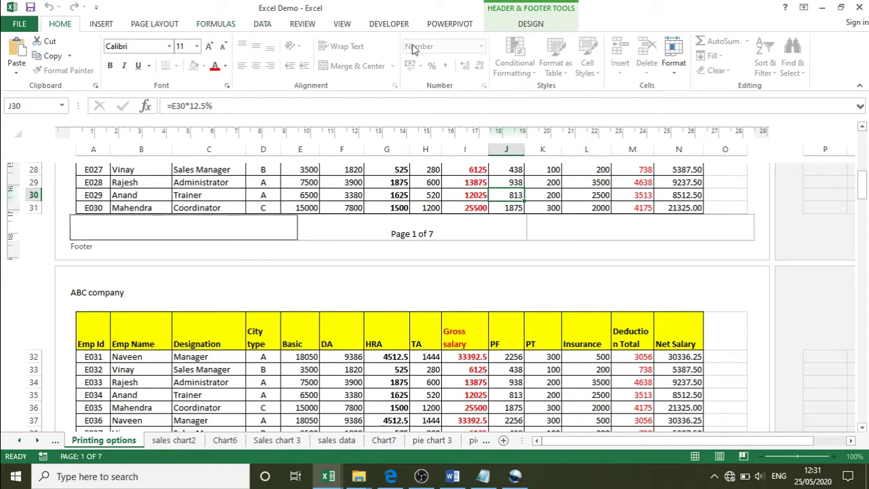
pyautogui.click(540, 24)
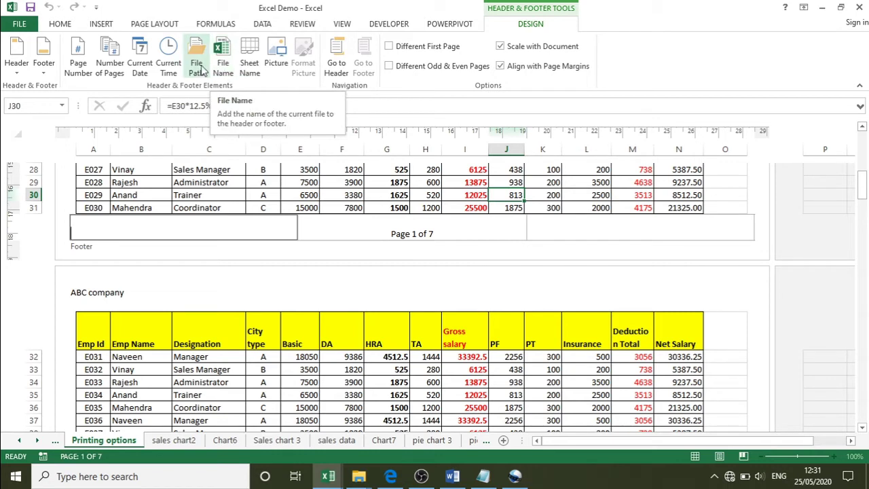
pyautogui.click(230, 72)
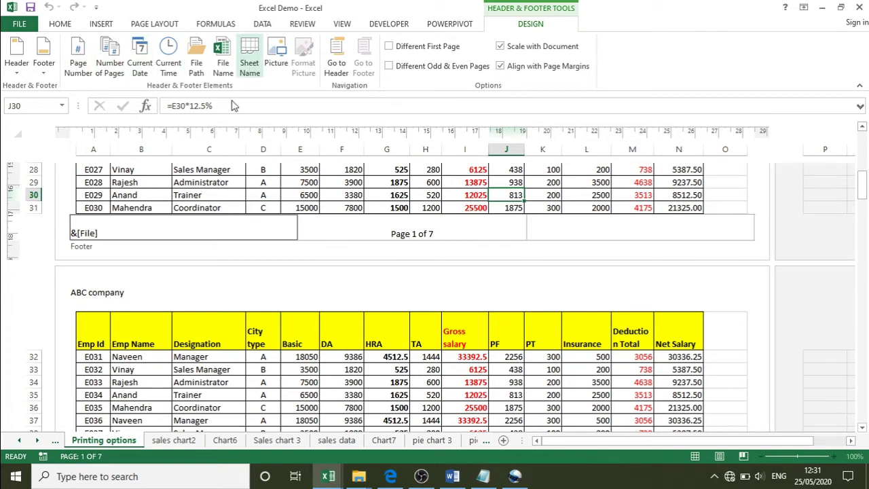
pyautogui.click(177, 182)
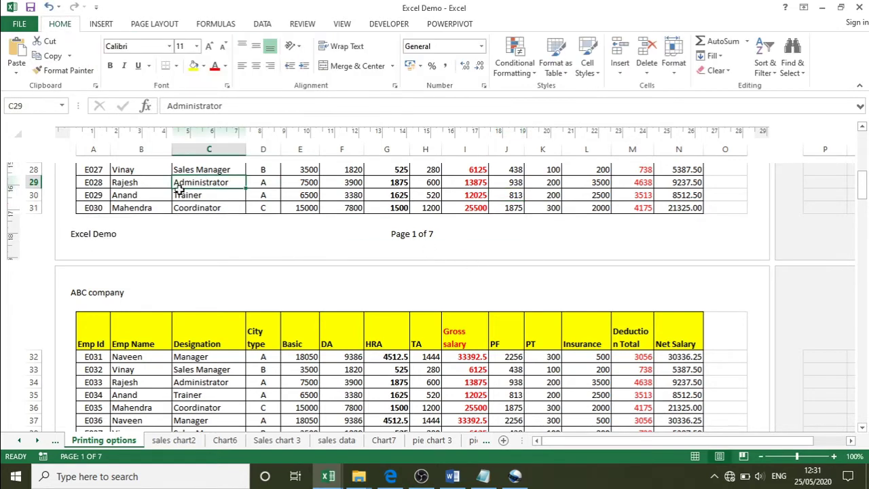
pyautogui.click(221, 232)
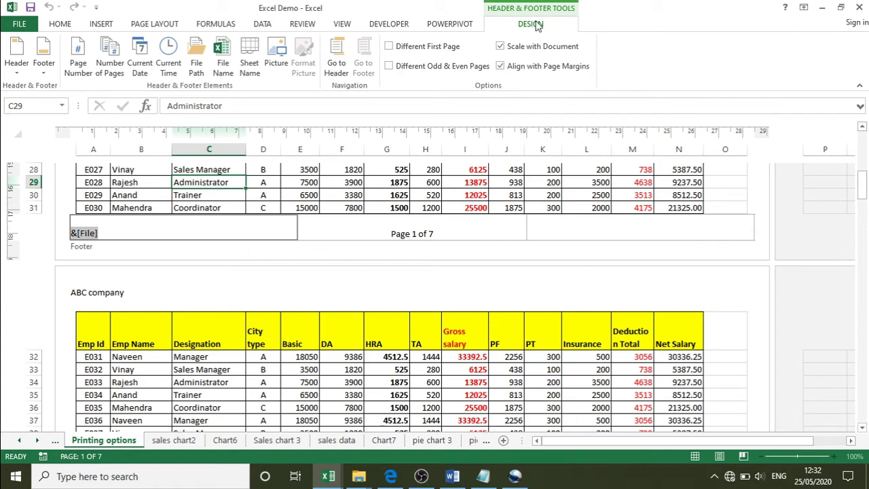
pyautogui.click(264, 195)
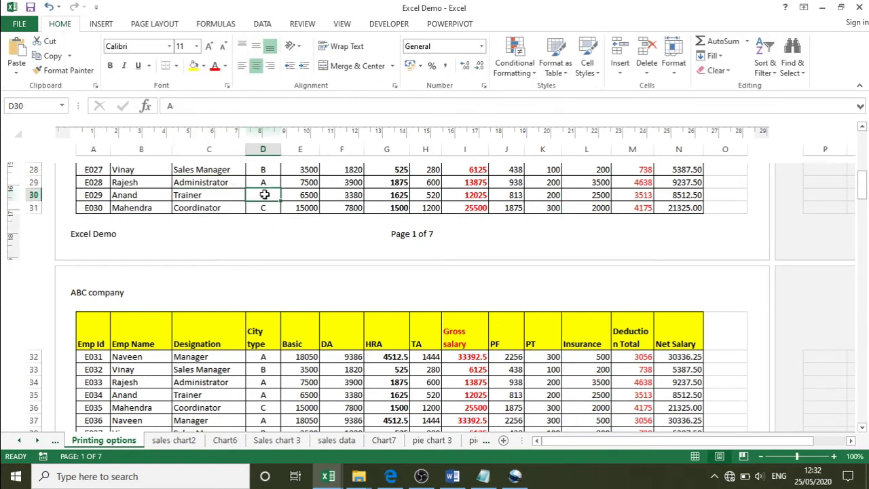
# Switch the salary sheet from Page Layout view back to Normal view and show its first rows
pyautogui.moveTo(861, 184); pyautogui.dragTo(860, 134)
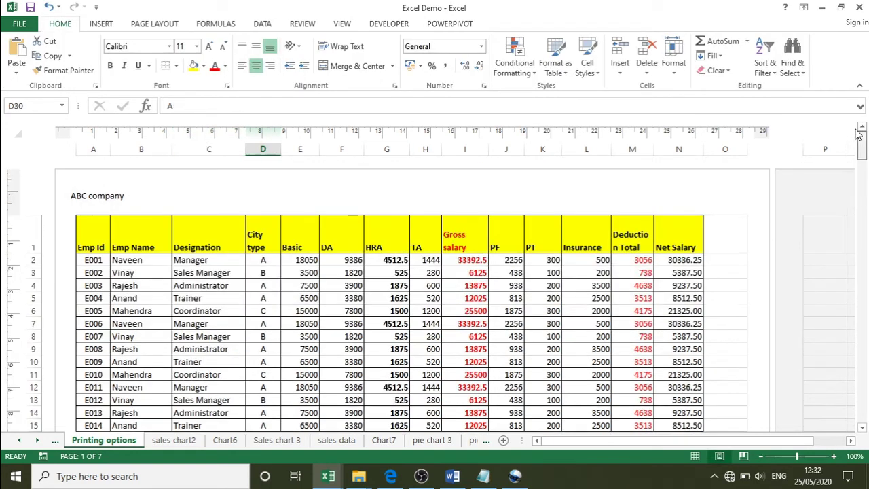
pyautogui.click(696, 457)
pyautogui.click(32, 178)
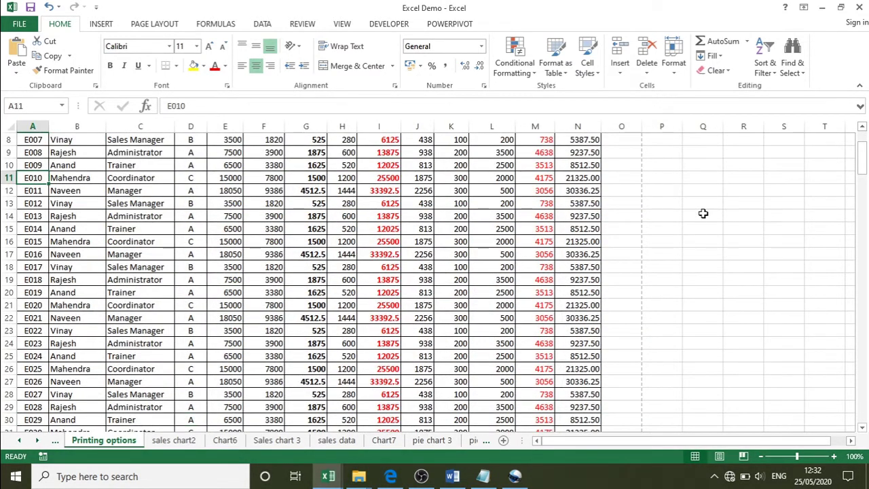
pyautogui.moveTo(864, 169); pyautogui.dragTo(862, 146)
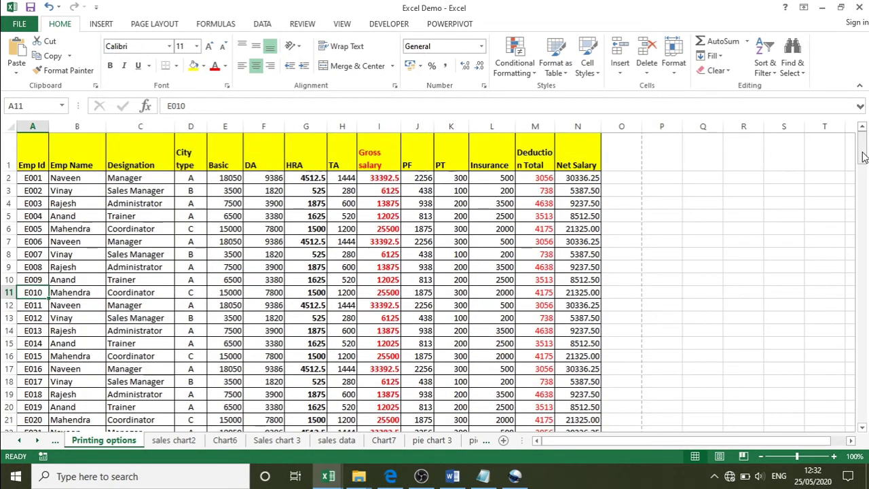
# Open the print preview, check the header and footer on the first pages, and return to the worksheet
pyautogui.click(21, 25)
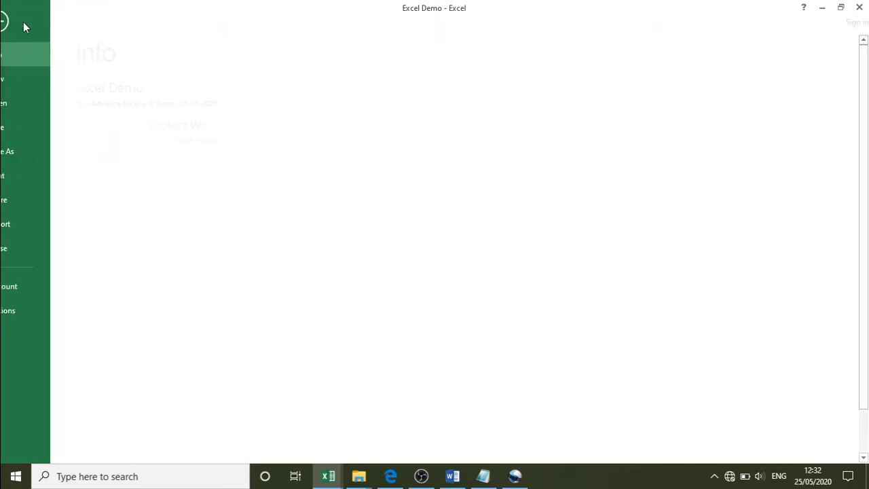
pyautogui.click(24, 176)
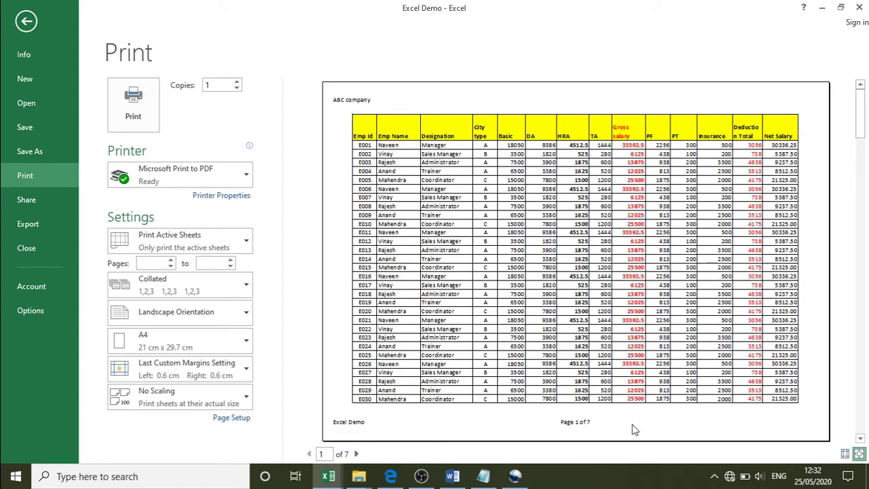
pyautogui.click(355, 453)
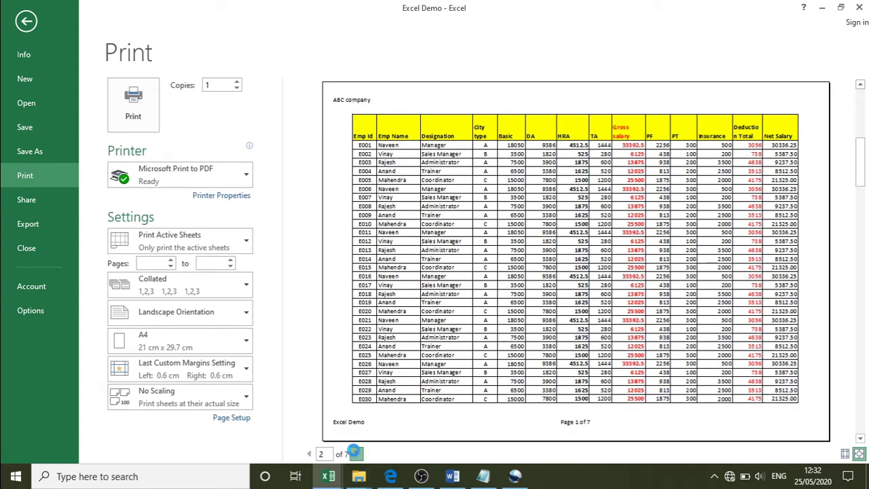
pyautogui.click(355, 453)
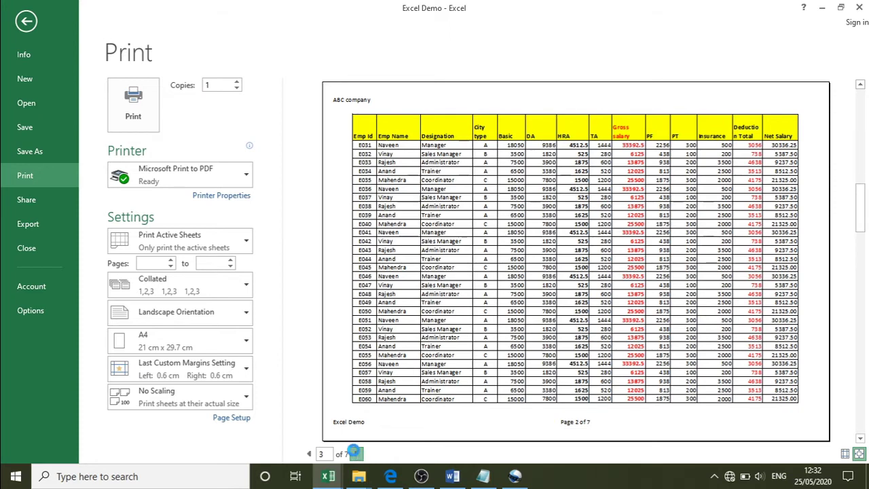
pyautogui.click(309, 454)
pyautogui.click(309, 453)
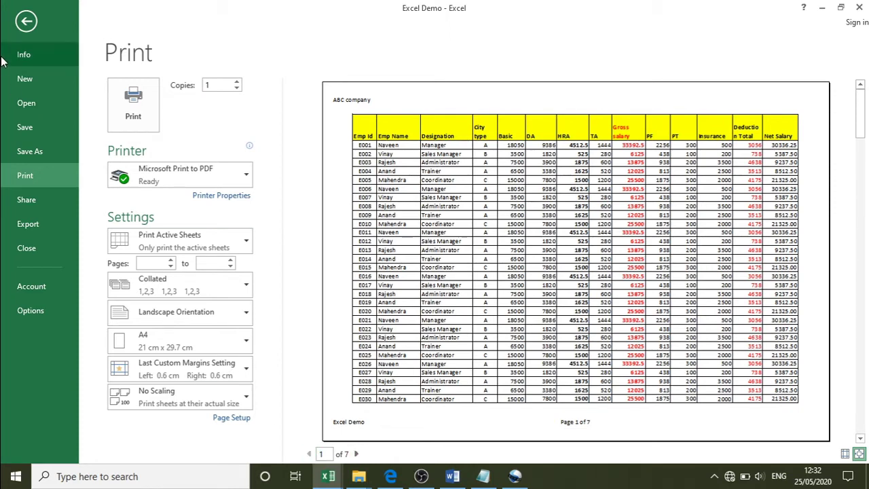
pyautogui.click(26, 20)
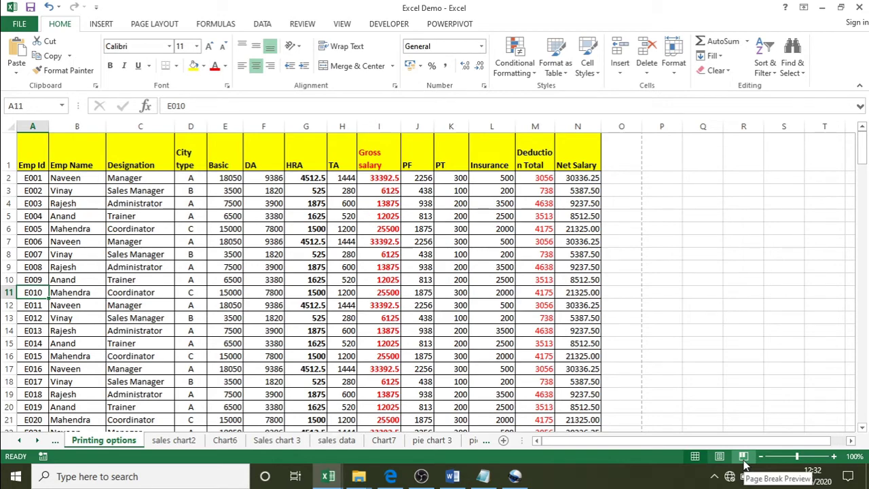
# Show the salary sheet in Page Break Preview, examine the printing area and page boundaries, and return to Normal view
pyautogui.click(745, 459)
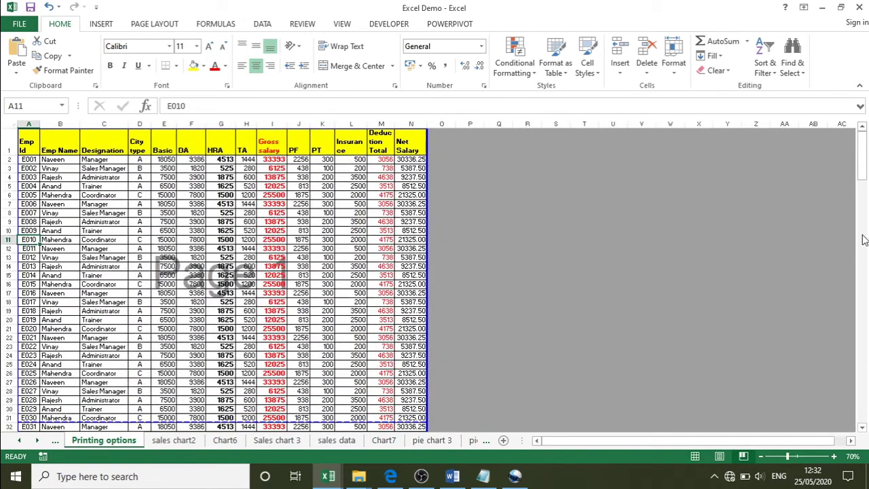
pyautogui.moveTo(862, 170); pyautogui.dragTo(863, 180)
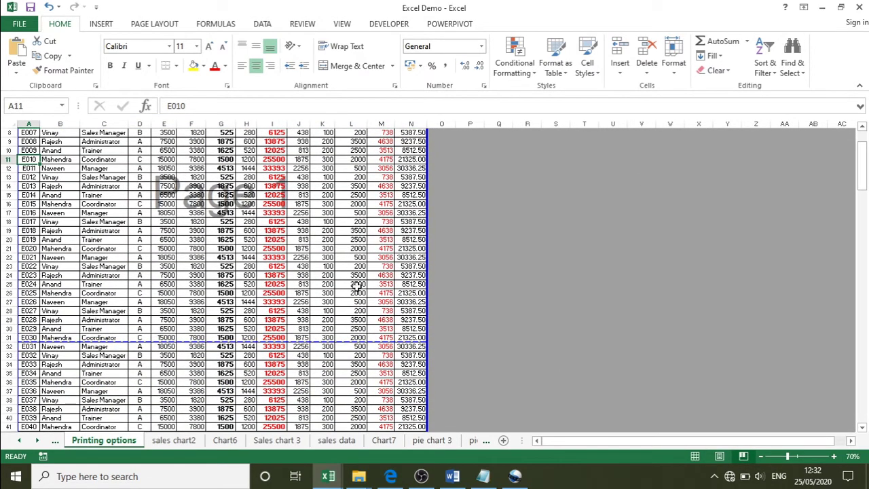
pyautogui.moveTo(864, 178); pyautogui.dragTo(864, 132)
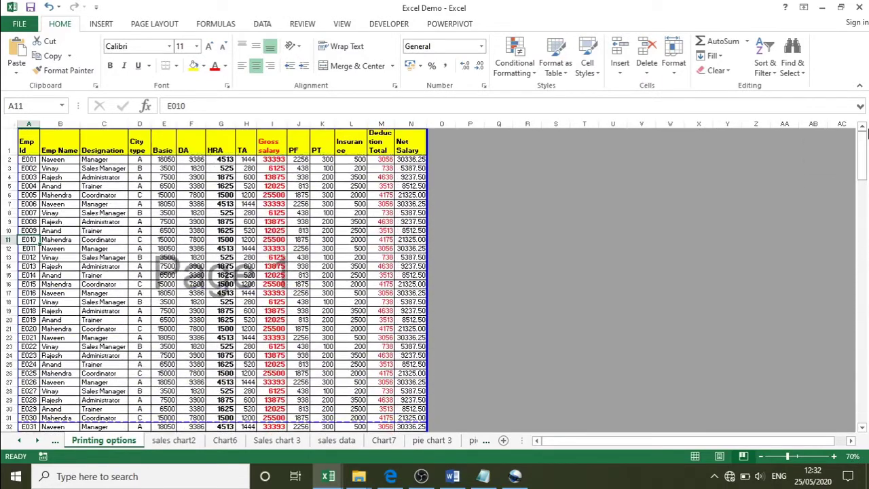
pyautogui.click(33, 137)
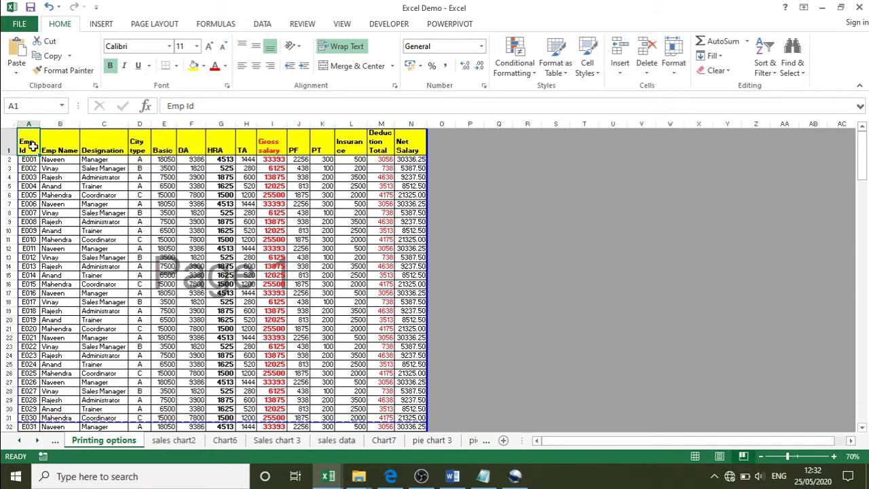
pyautogui.click(697, 458)
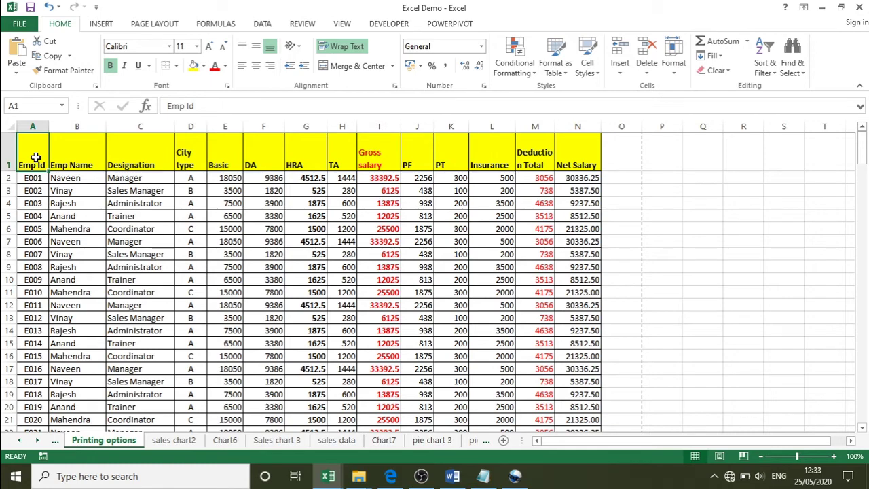
# Open the print settings and look through the available printers and the choices for what to print, keeping the current selections
pyautogui.click(24, 24)
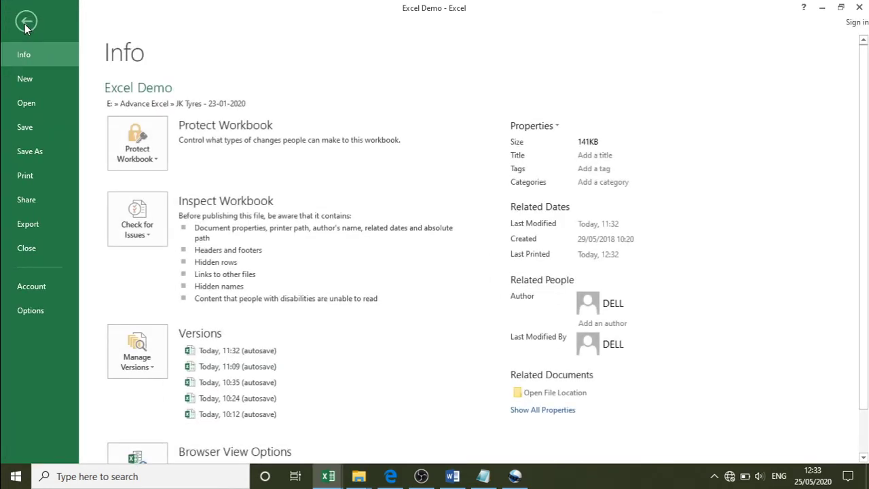
pyautogui.click(43, 178)
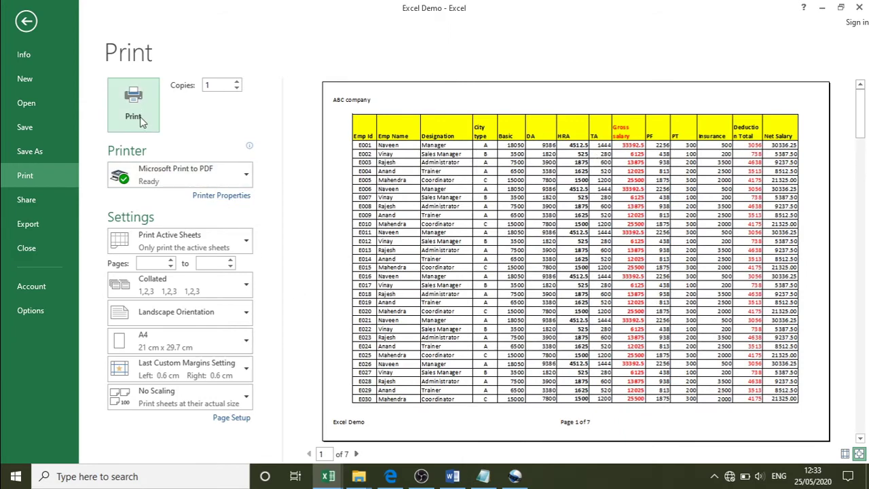
pyautogui.click(247, 178)
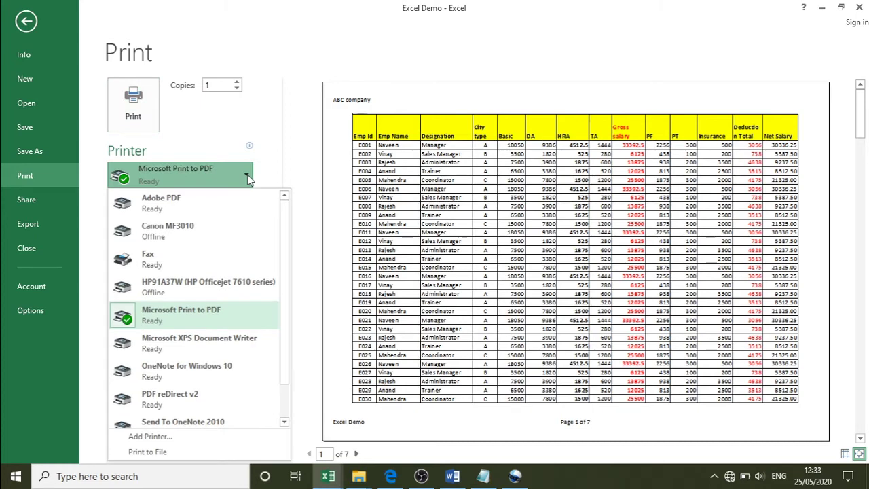
pyautogui.click(248, 177)
pyautogui.click(247, 243)
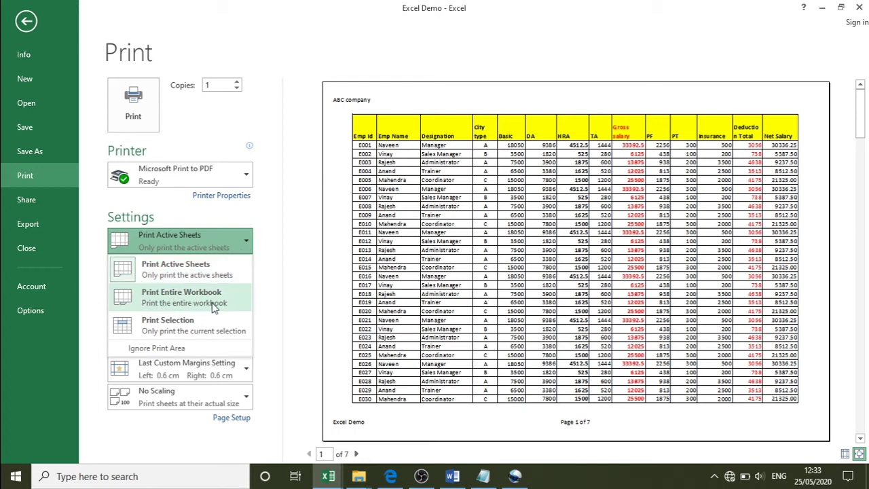
pyautogui.click(278, 236)
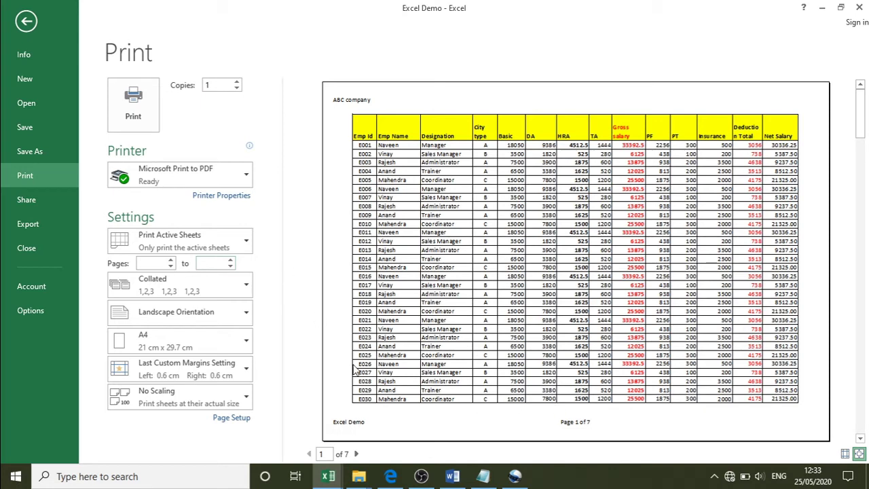
# Review the page, margins, header/footer and sheet settings in Page Setup, cancel the dialog, and return to the worksheet
pyautogui.click(231, 417)
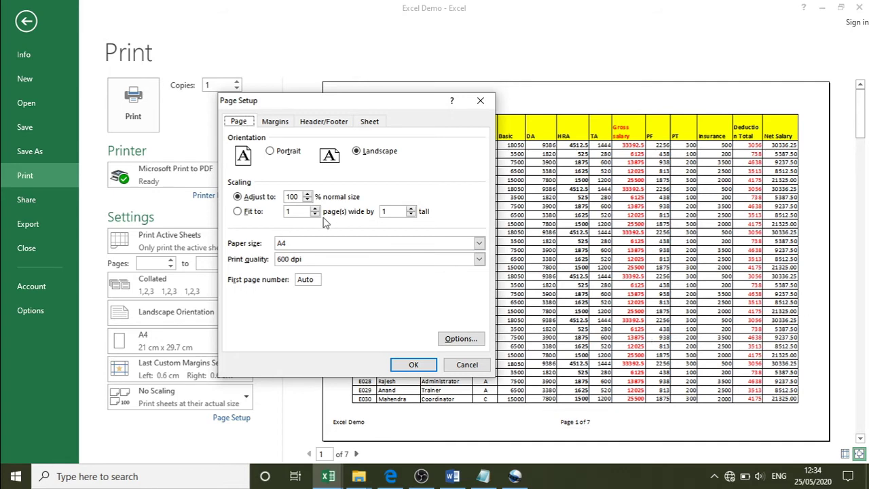
pyautogui.click(283, 125)
pyautogui.click(238, 299)
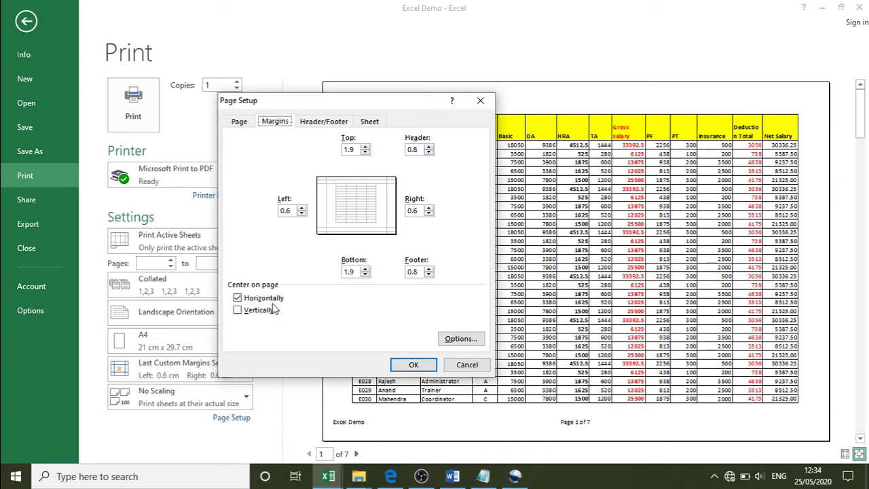
pyautogui.click(323, 122)
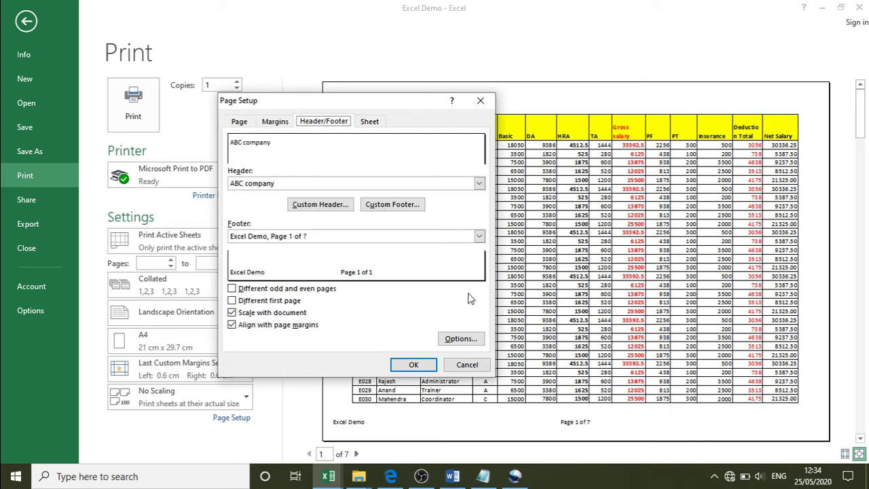
pyautogui.click(372, 123)
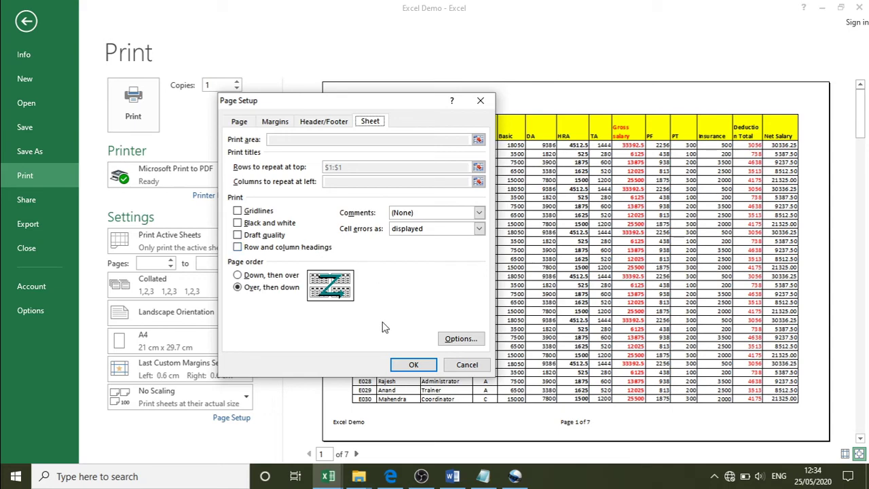
pyautogui.click(460, 365)
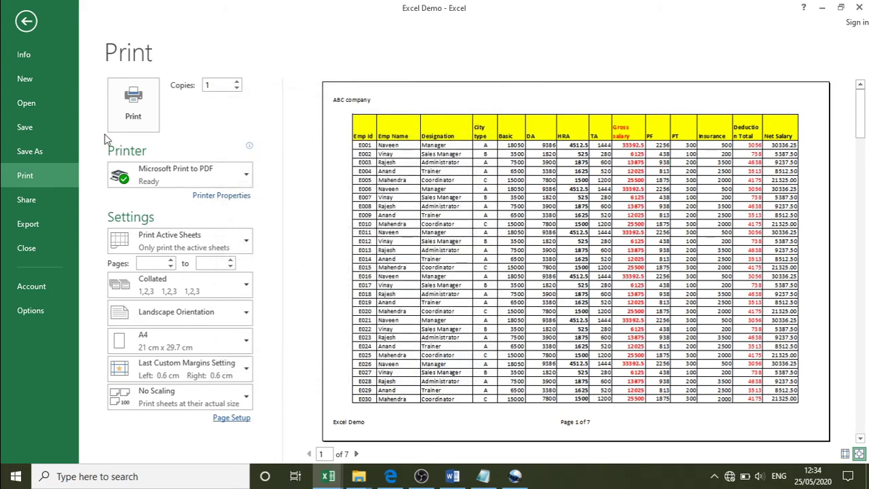
pyautogui.click(27, 26)
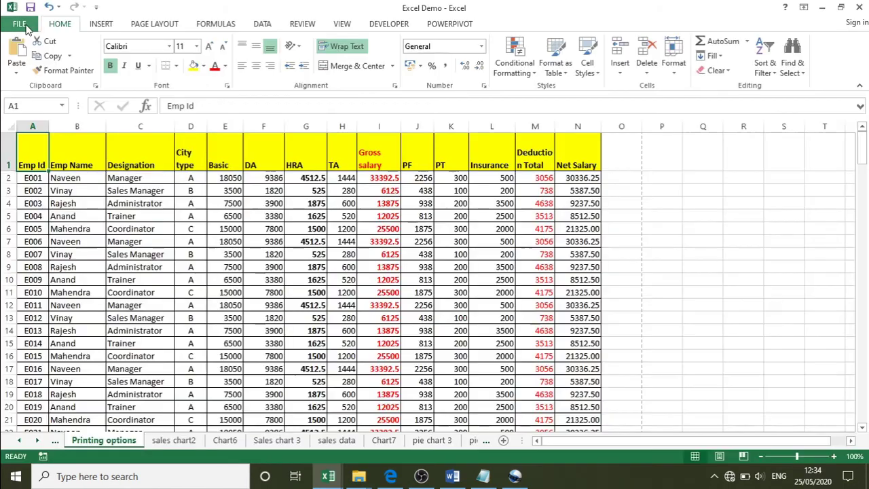
# Switch to the "printing in excel" notes in Notepad and review the printing options and Excel views listed there
pyautogui.click(484, 476)
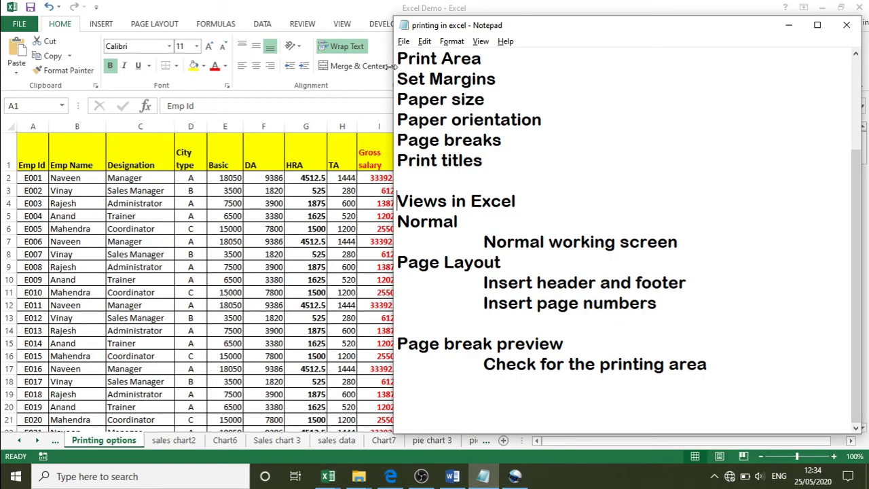
pyautogui.moveTo(857, 258); pyautogui.dragTo(842, 160)
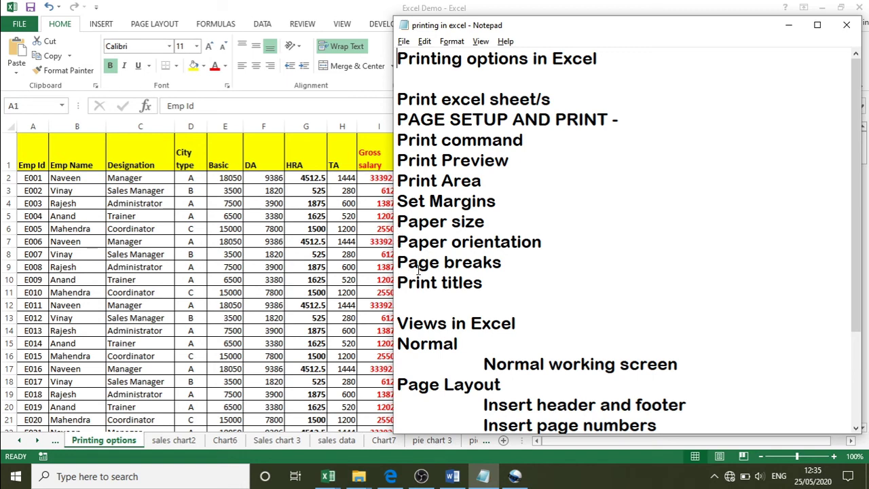
pyautogui.click(453, 299)
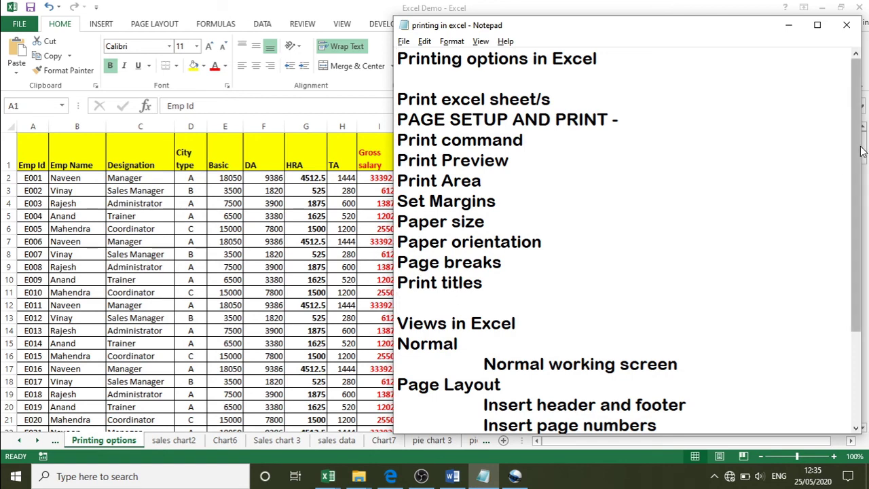
pyautogui.moveTo(857, 151); pyautogui.dragTo(842, 246)
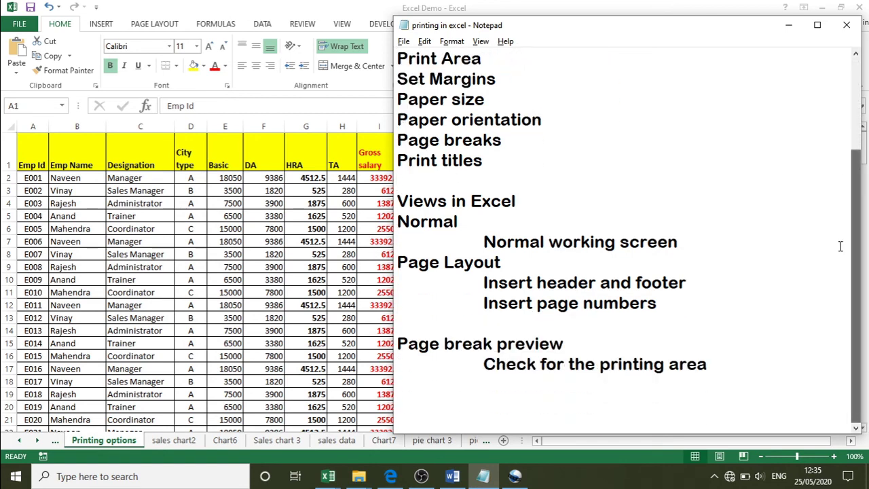